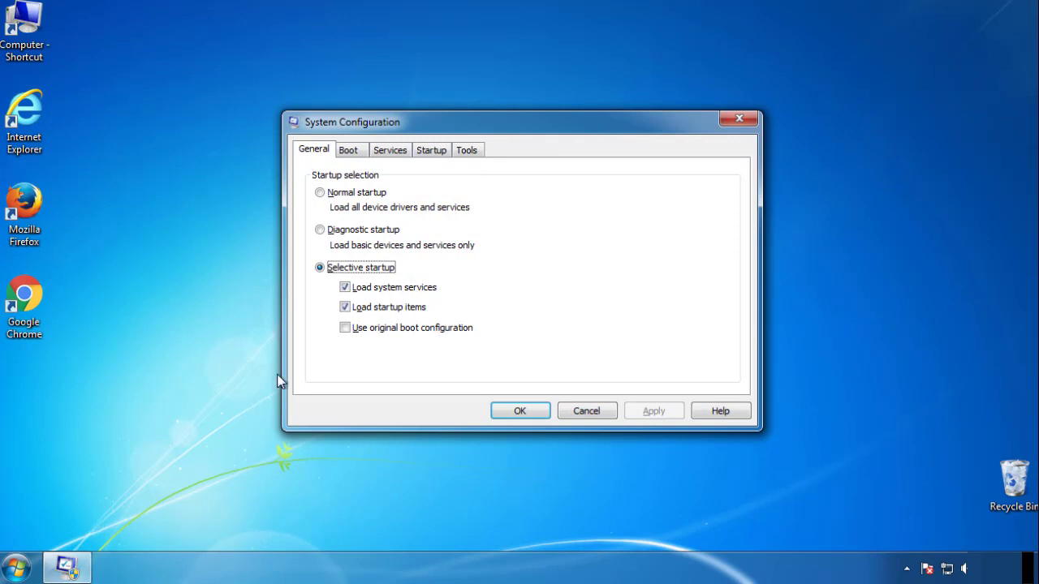
# Enable Safe boot with the Minimal option, restart the computer into Safe Mode, and close the Windows help window.
pyautogui.click(347, 150)
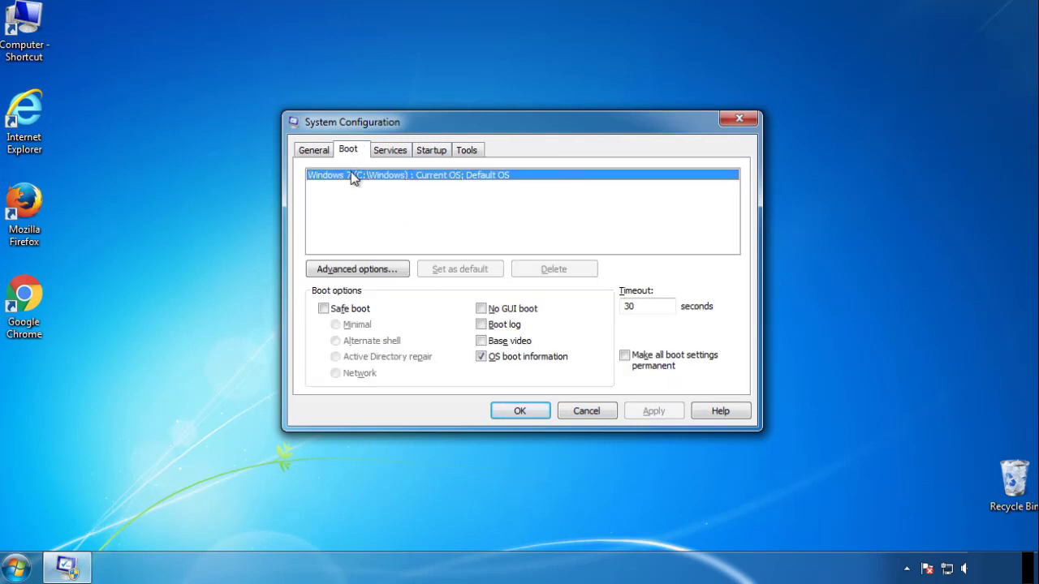
pyautogui.click(323, 309)
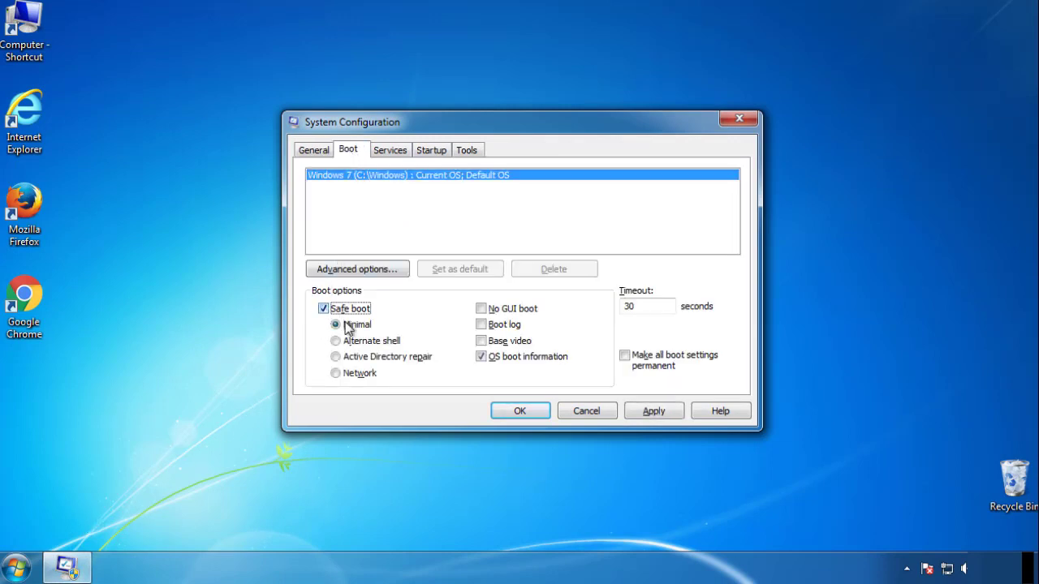
pyautogui.click(526, 411)
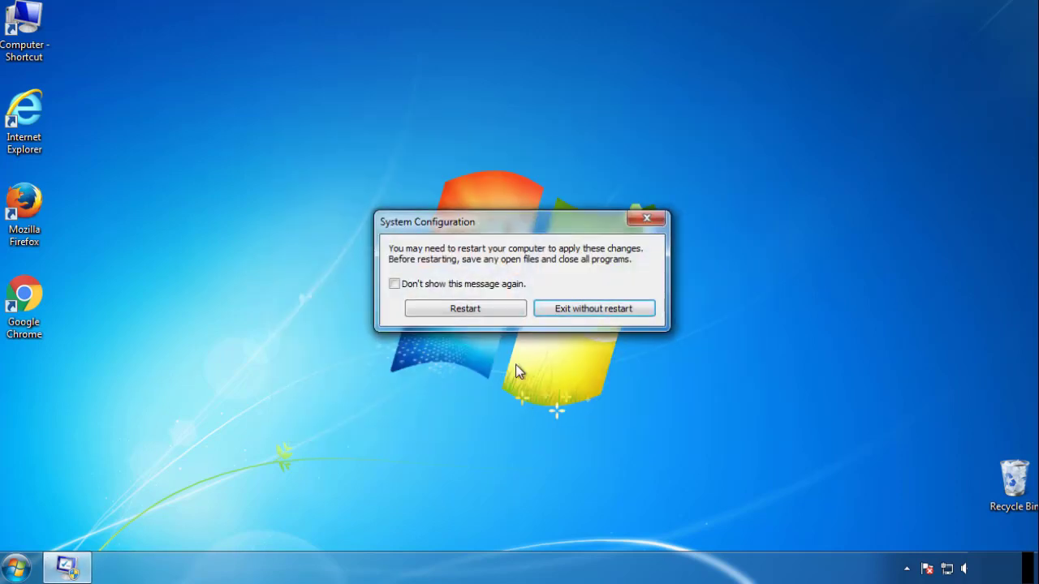
pyautogui.click(469, 313)
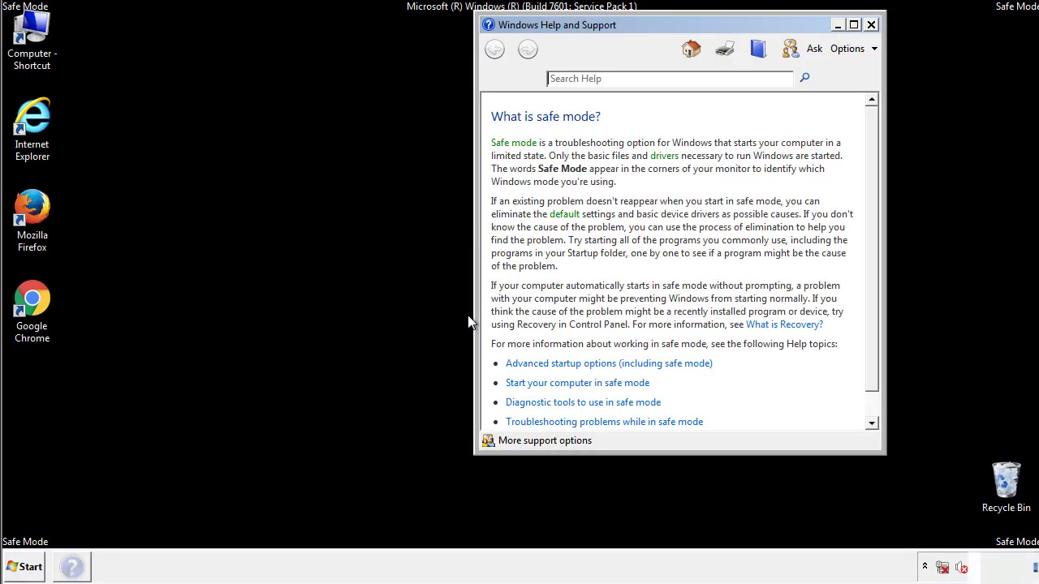
pyautogui.click(871, 25)
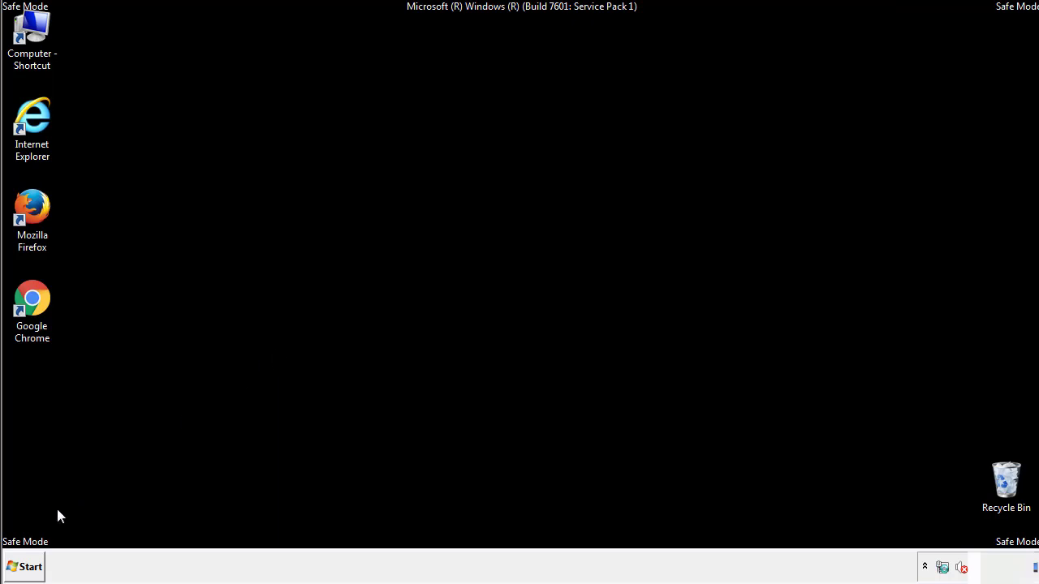
# In Control Panel's Folder Options, apply the view settings with hidden files, folders, and drives shown, and close Control Panel.
pyautogui.click(26, 567)
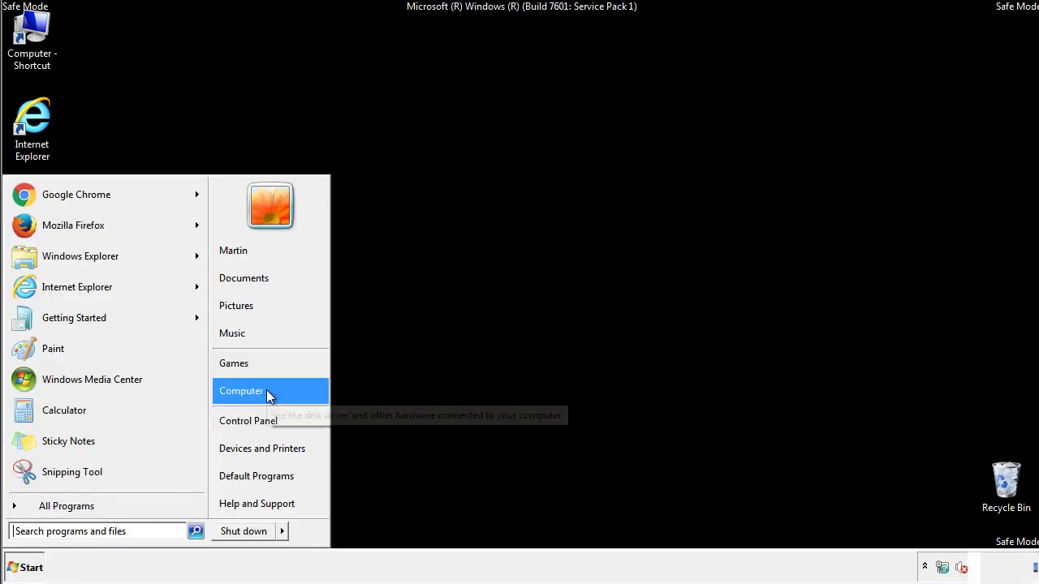
pyautogui.click(258, 419)
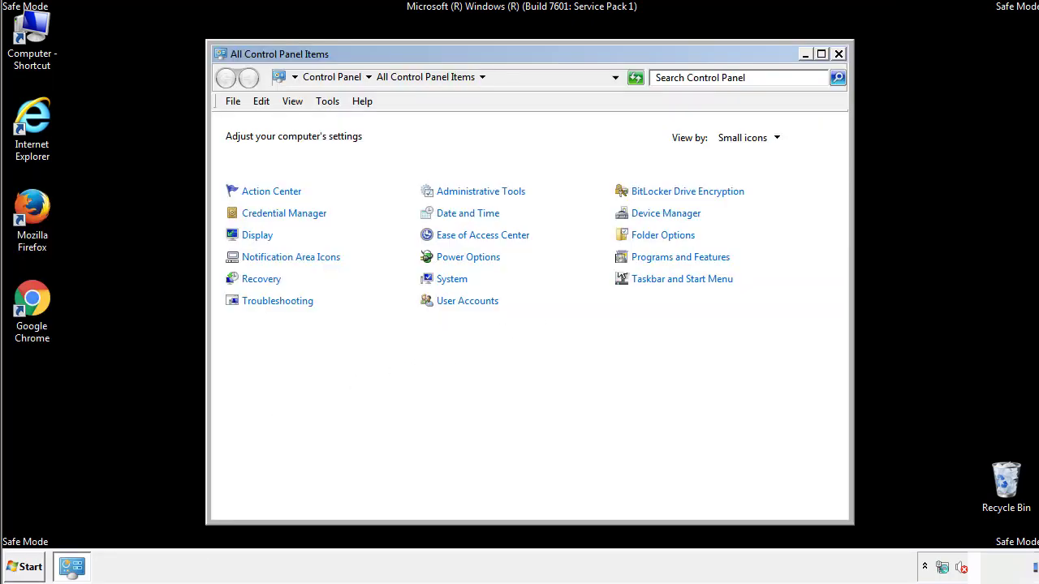
pyautogui.click(665, 234)
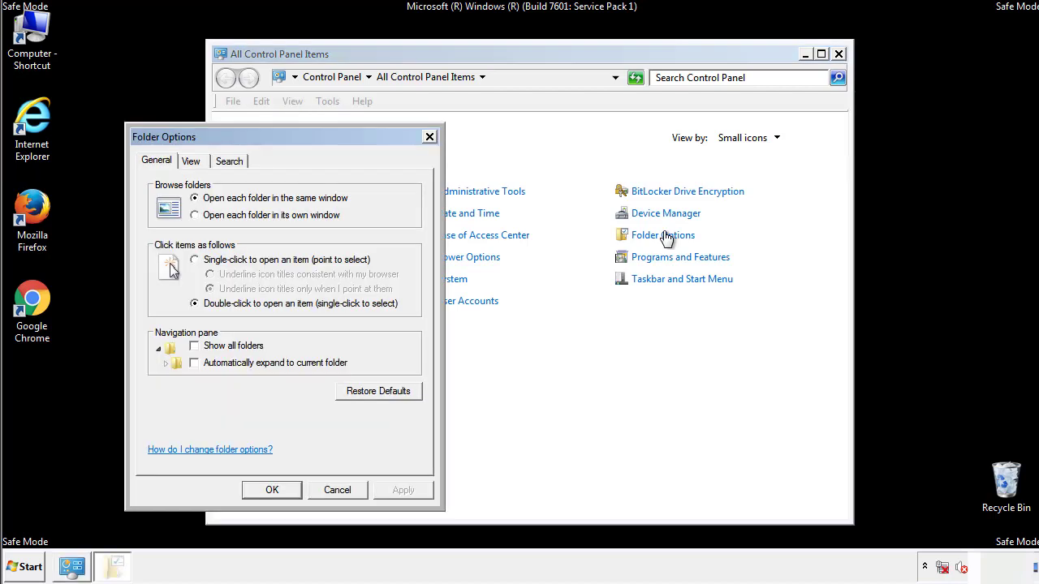
pyautogui.click(195, 163)
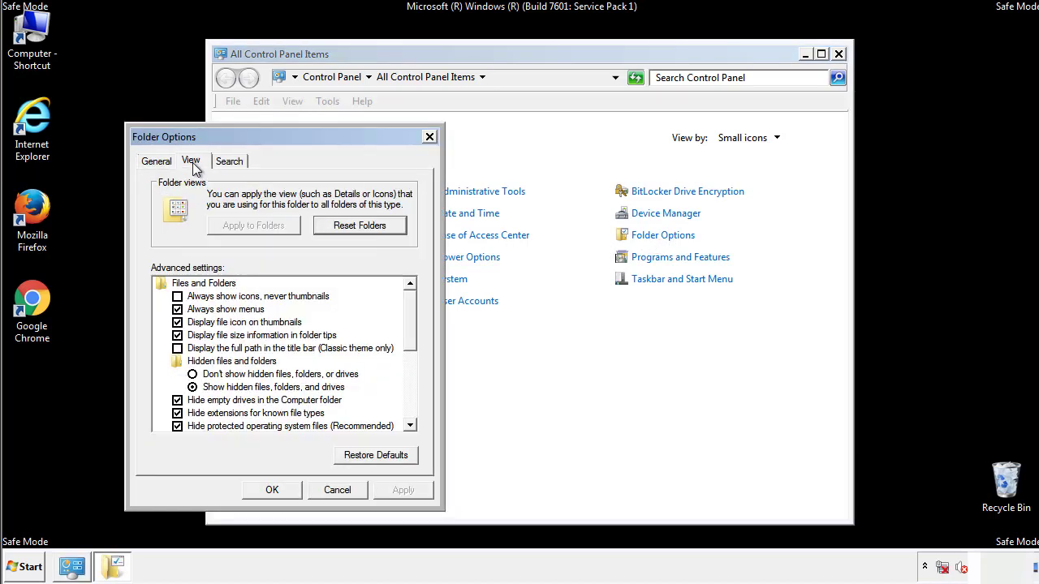
pyautogui.click(177, 309)
pyautogui.click(273, 490)
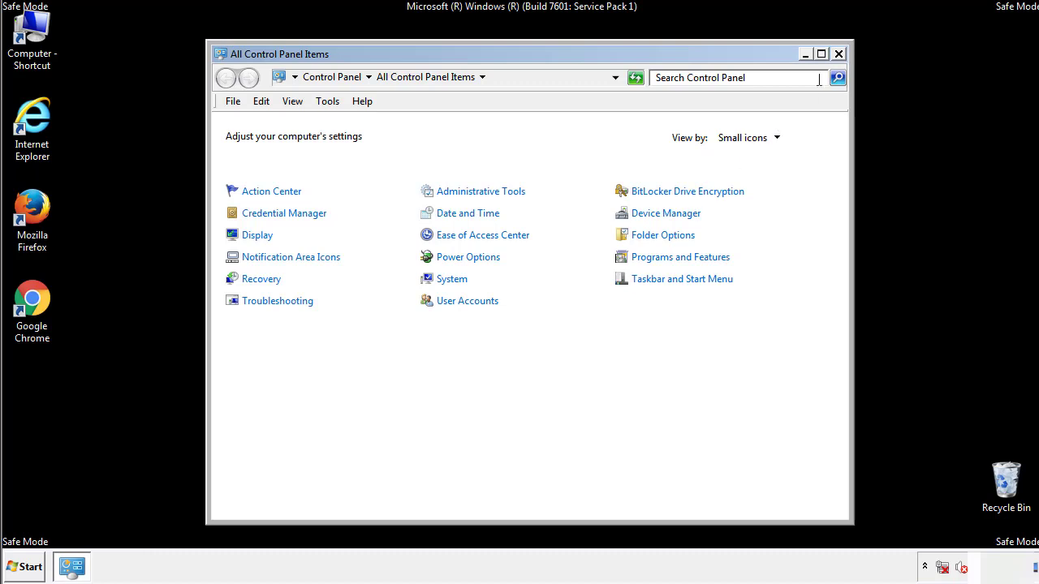
pyautogui.click(838, 55)
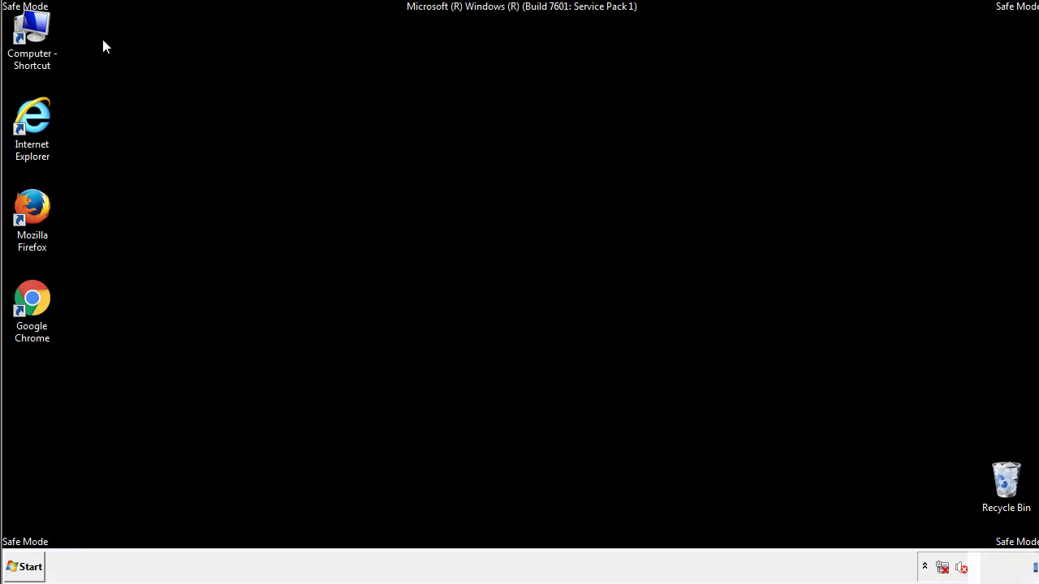
# Open the folder C:\Windows\System32\drivers\etc from Computer.
pyautogui.doubleClick(34, 31)
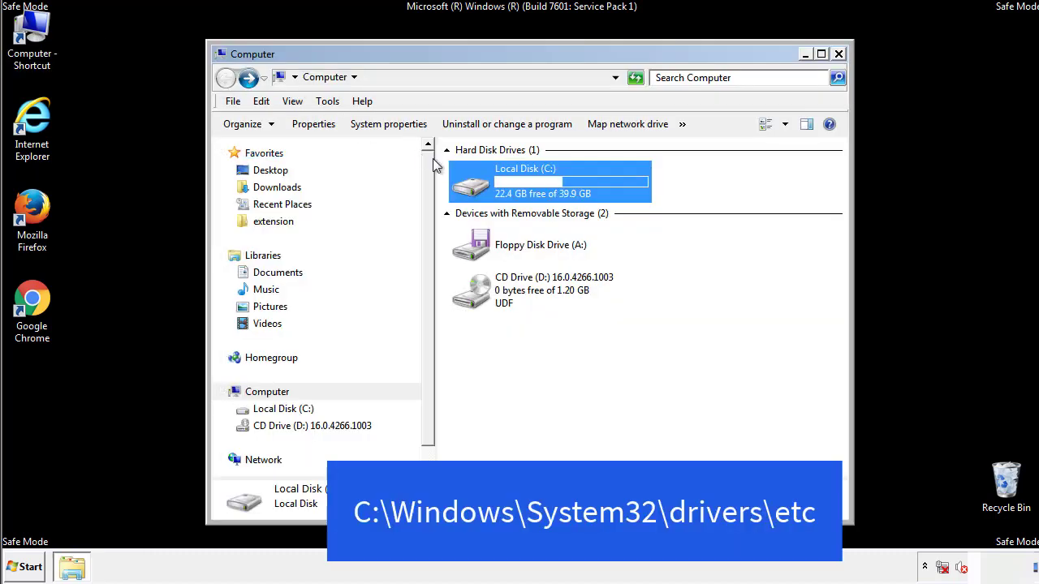
pyautogui.doubleClick(468, 185)
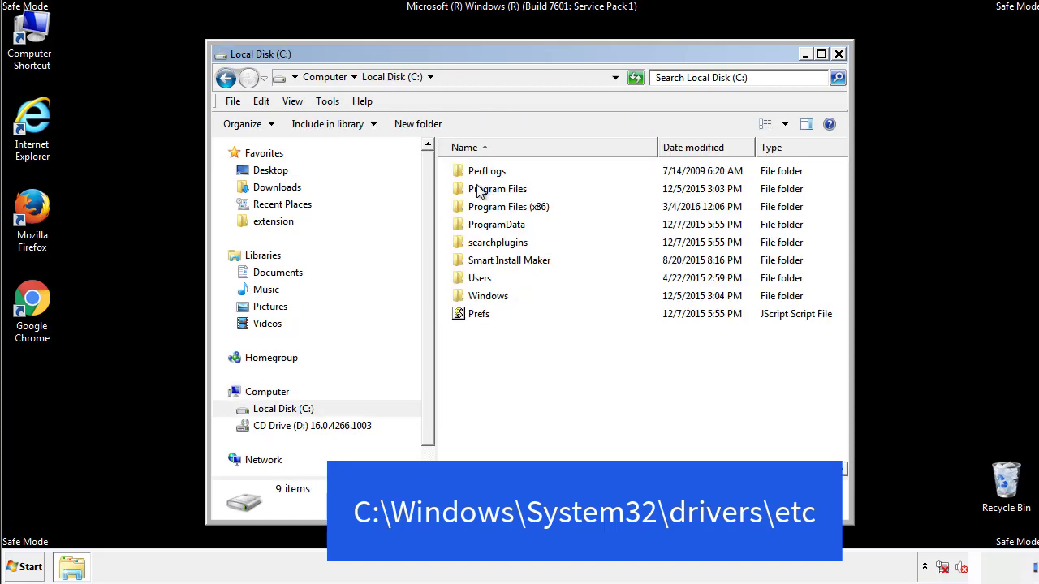
pyautogui.click(475, 298)
pyautogui.doubleClick(475, 298)
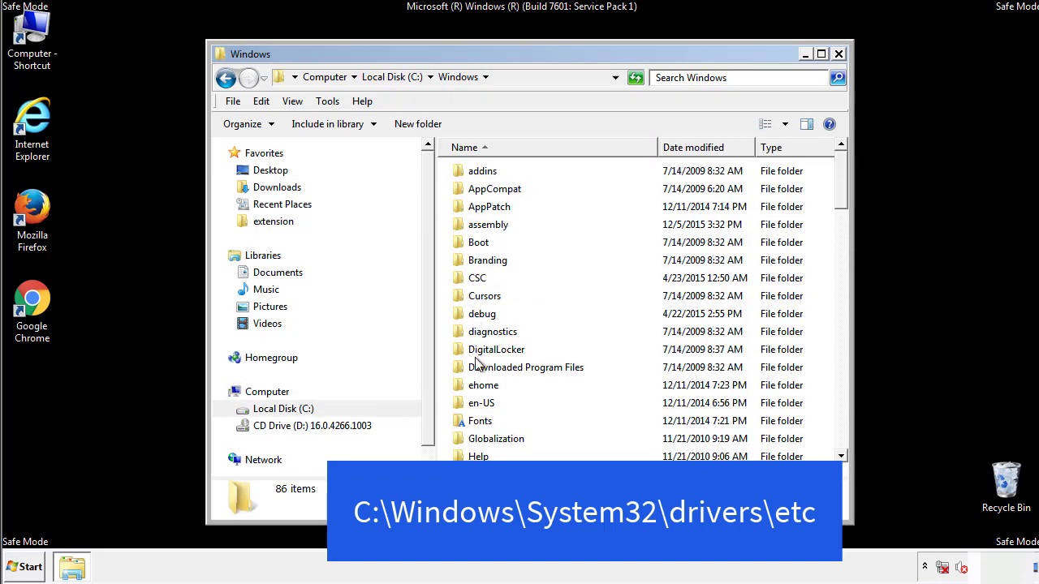
pyautogui.scroll(-4, 479, 367)
pyautogui.scroll(-5, 479, 369)
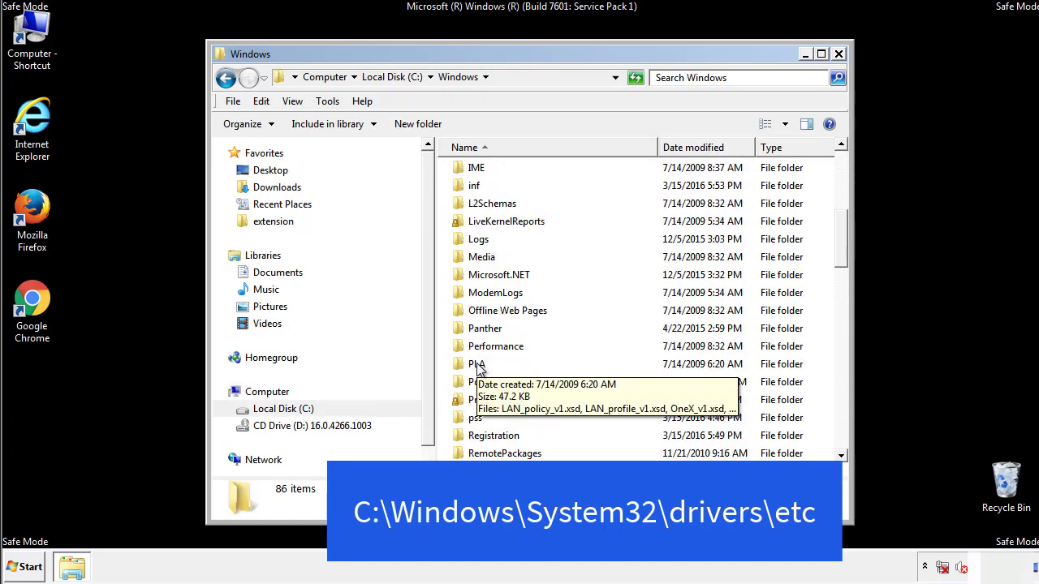
pyautogui.scroll(-2, 479, 369)
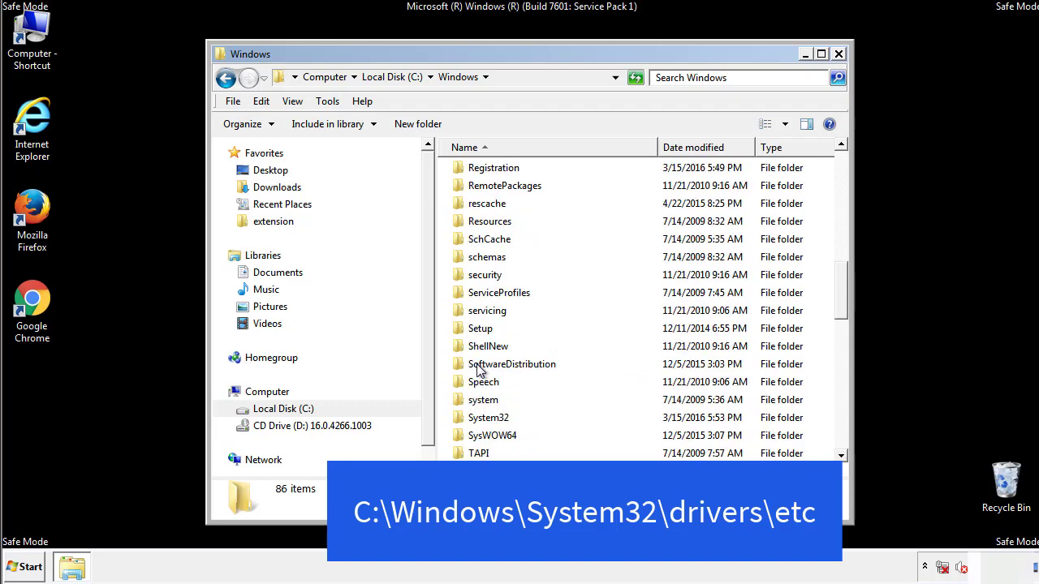
pyautogui.doubleClick(487, 420)
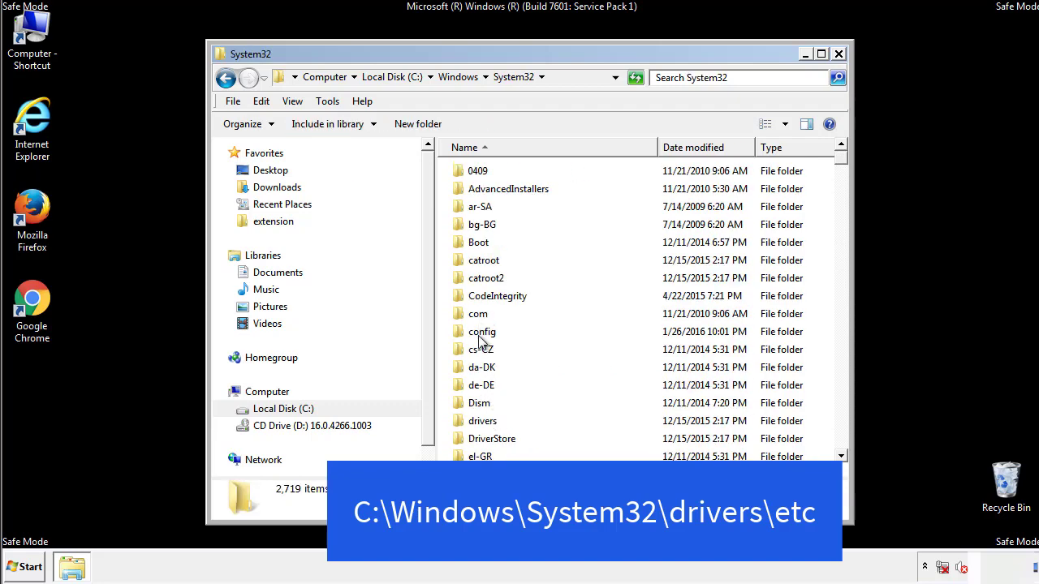
pyautogui.click(483, 423)
pyautogui.doubleClick(482, 428)
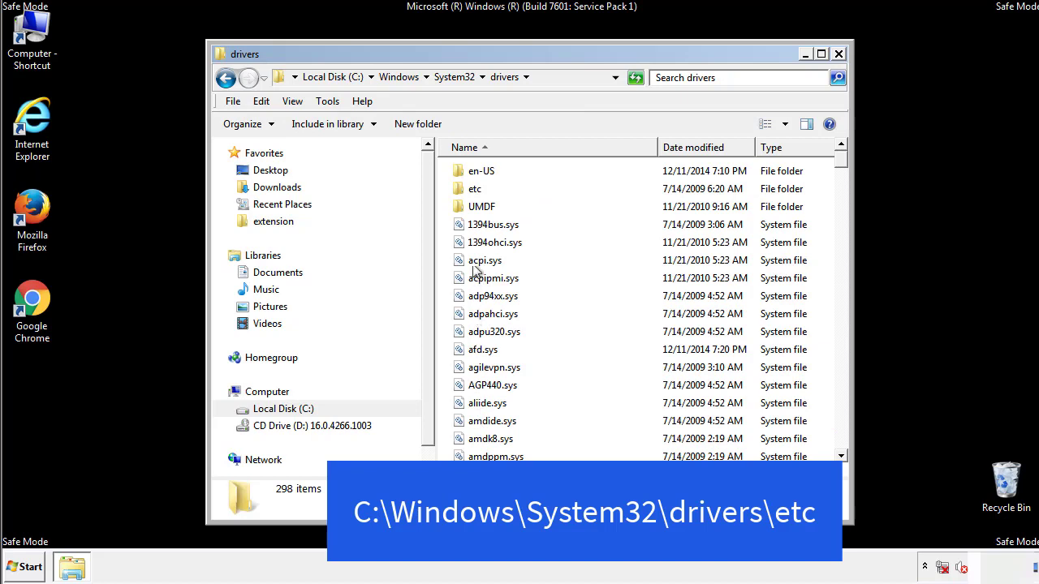
pyautogui.doubleClick(471, 189)
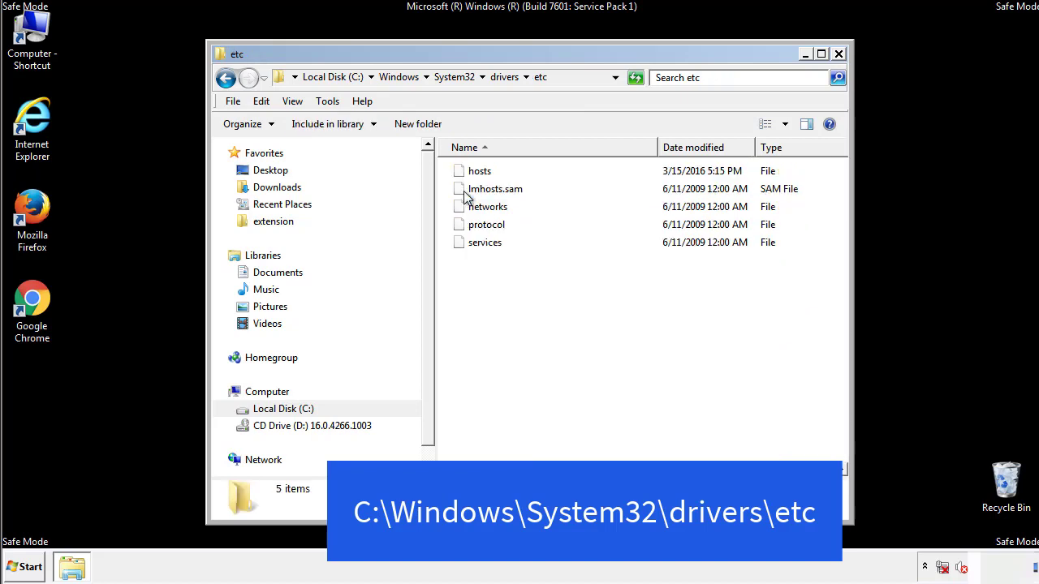
# Open the hosts file with Notepad and move its window so the full text is in view.
pyautogui.doubleClick(471, 176)
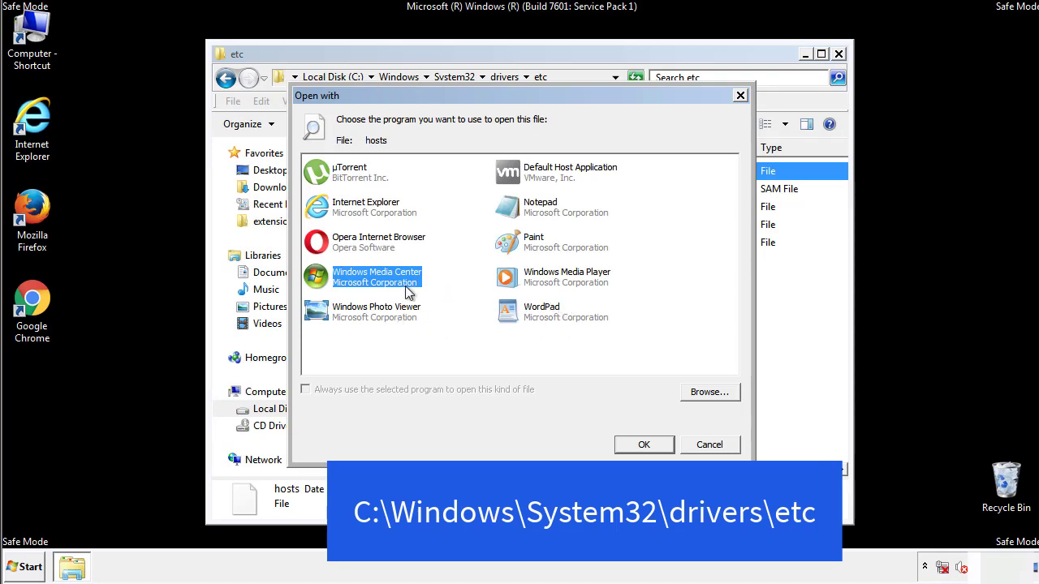
pyautogui.click(525, 211)
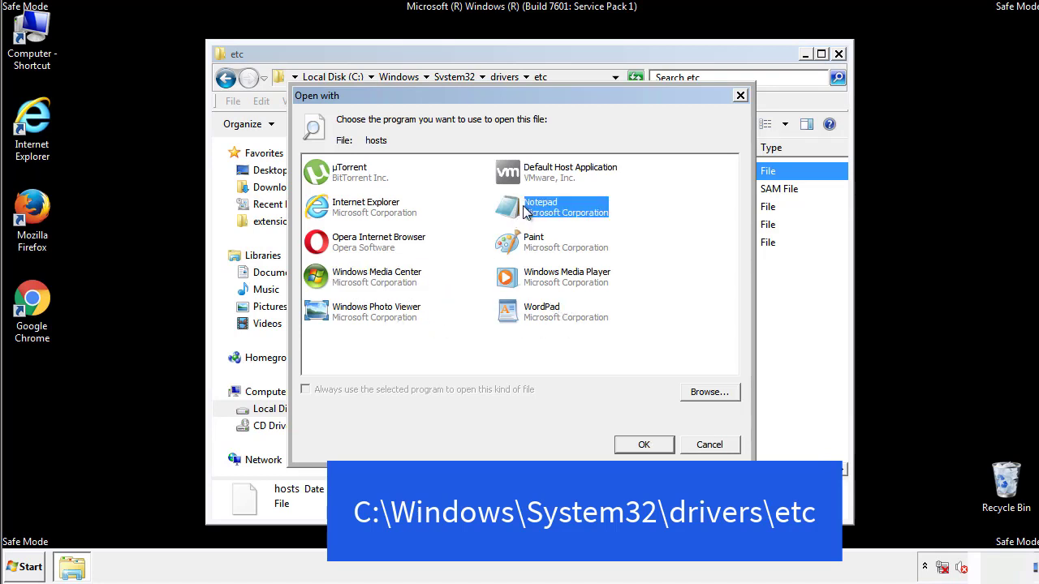
pyautogui.click(641, 444)
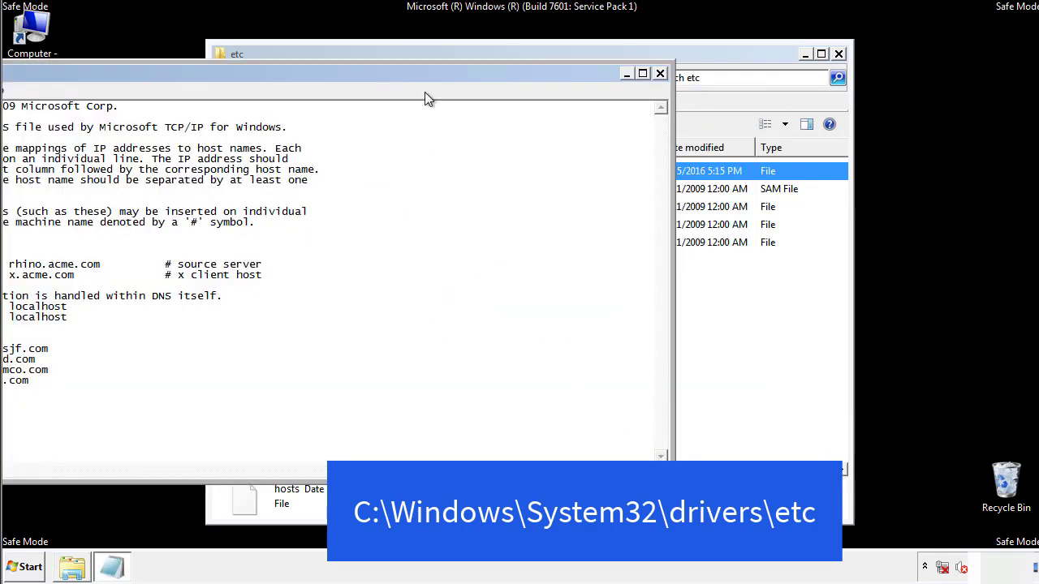
pyautogui.moveTo(425, 73); pyautogui.dragTo(660, 88)
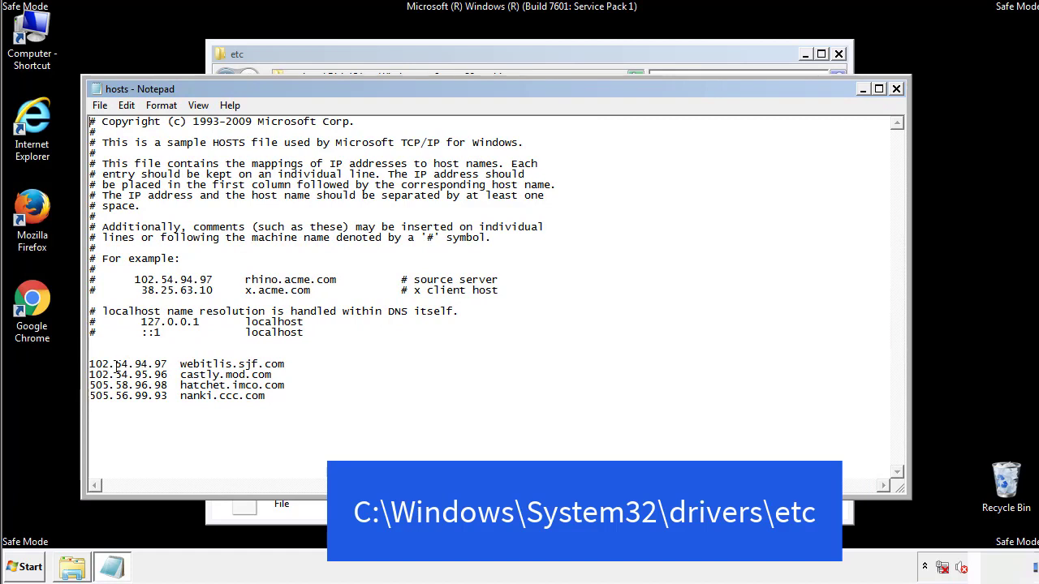
# Delete the four uncommented IP entries below the localhost lines, save the hosts file, and close the etc folder.
pyautogui.moveTo(290, 398); pyautogui.dragTo(92, 355)
pyautogui.press('Delete')
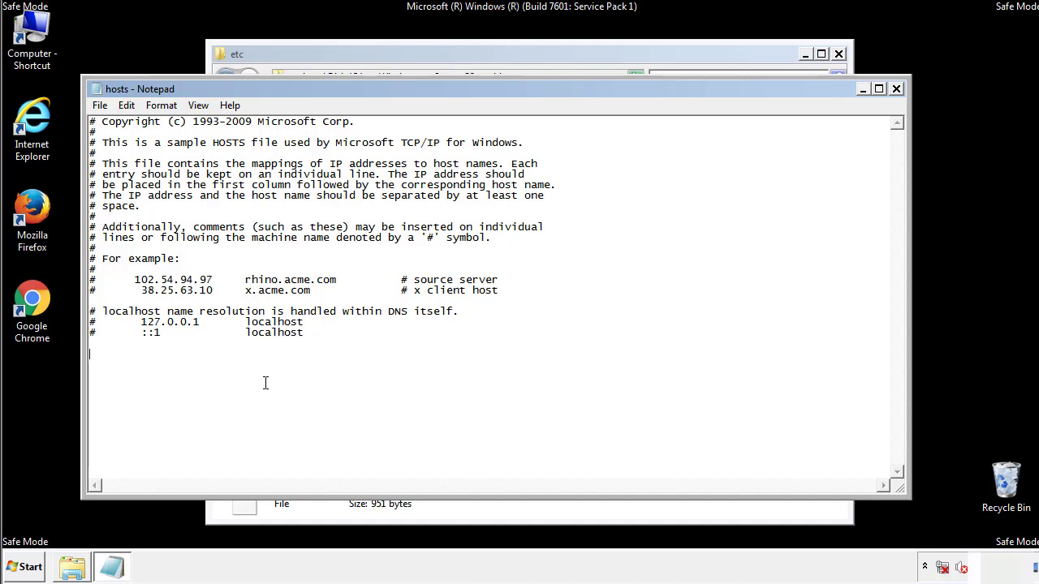
pyautogui.click(897, 90)
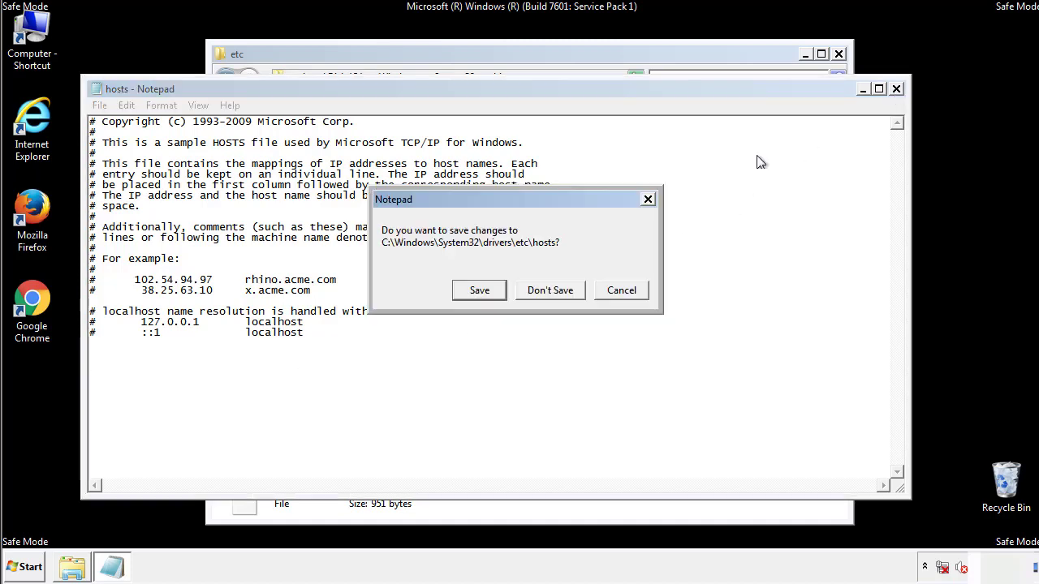
pyautogui.click(478, 291)
pyautogui.click(457, 297)
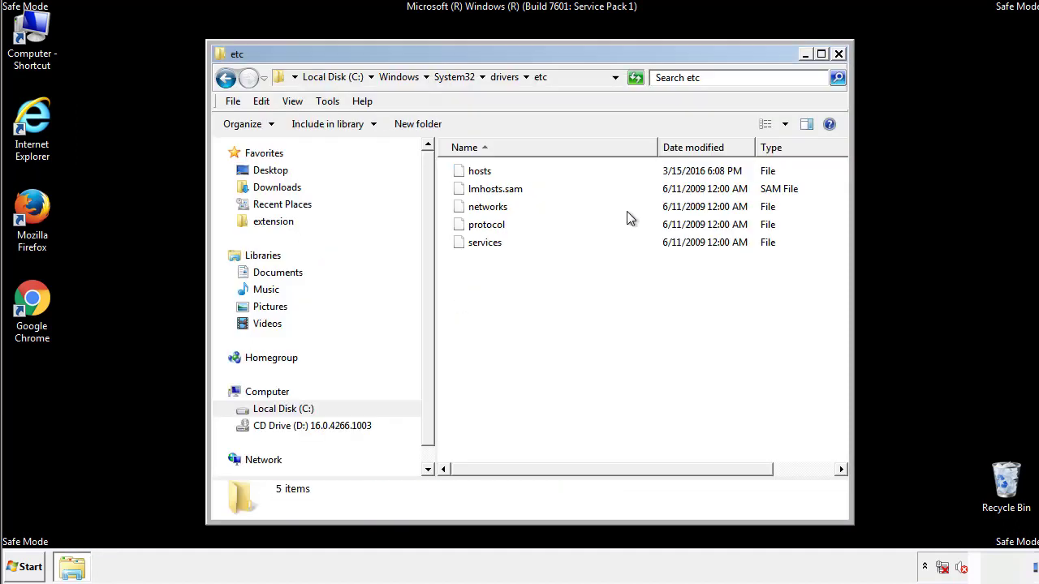
pyautogui.click(838, 53)
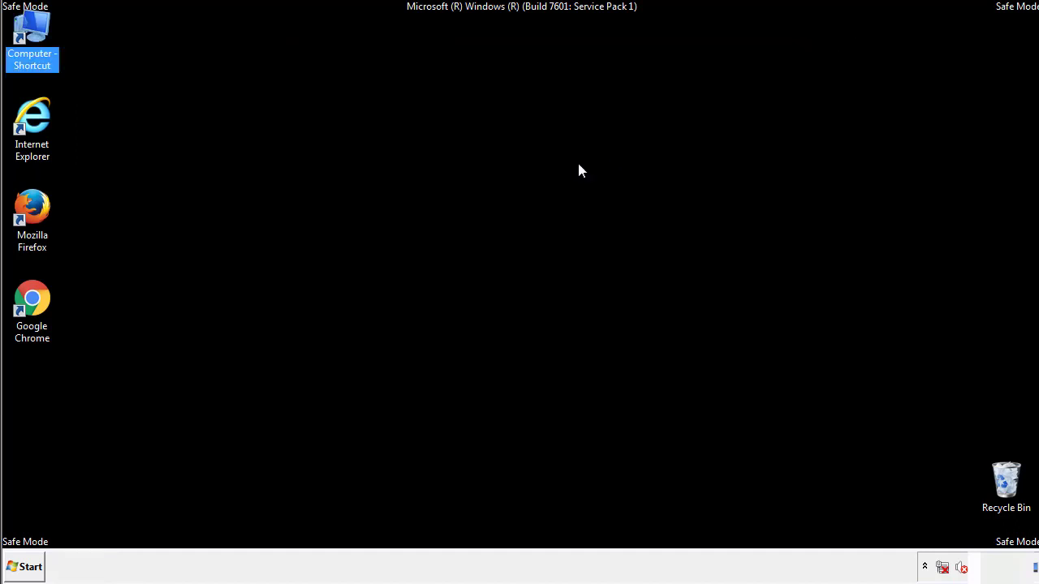
# Open the Startup folder from the list of all programs.
pyautogui.click(25, 566)
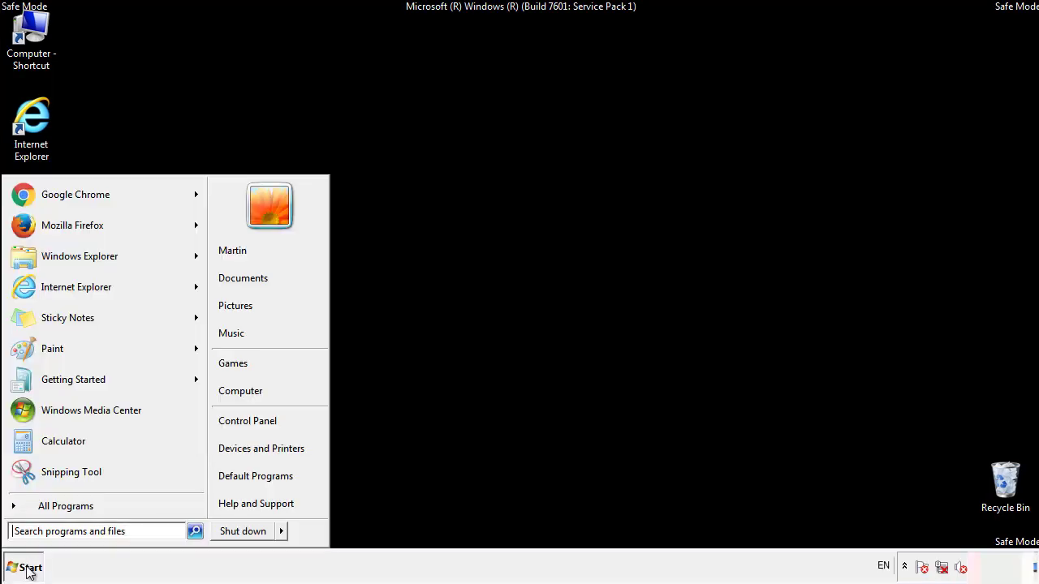
pyautogui.click(47, 507)
pyautogui.rightClick(41, 448)
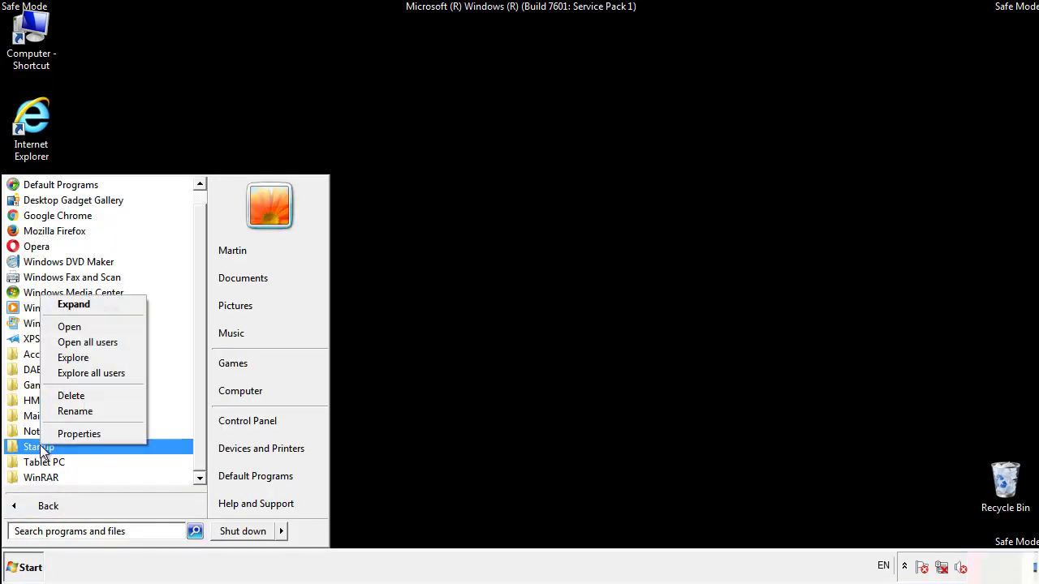
pyautogui.click(80, 326)
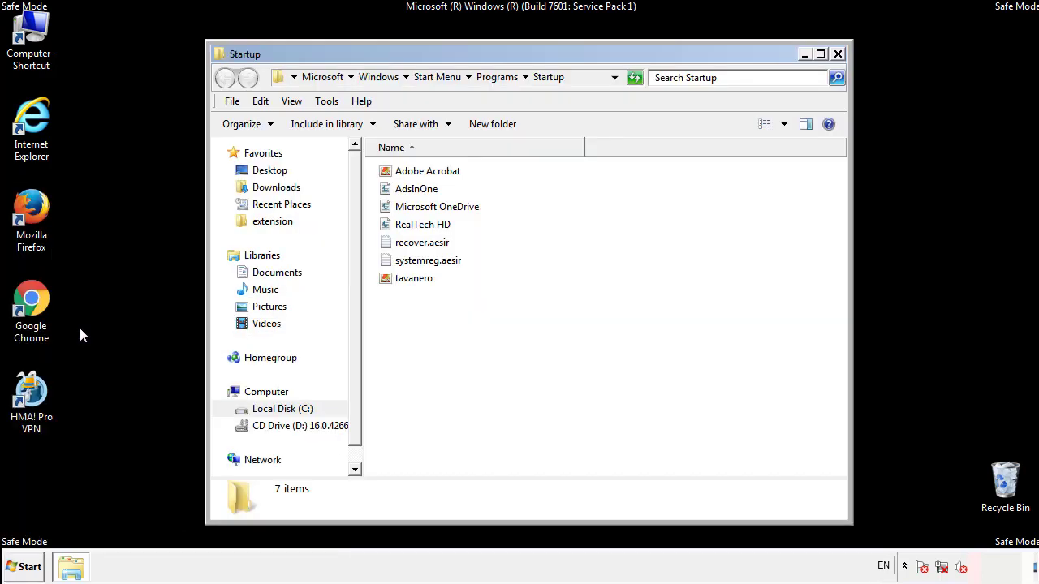
# Delete AdsInOne, recover.aesir, systemreg.aesir and tavanero from the Startup folder, and close the folder.
pyautogui.click(423, 193)
pyautogui.keyDown('ctrl'); pyautogui.click(428, 242); pyautogui.keyUp('ctrl')
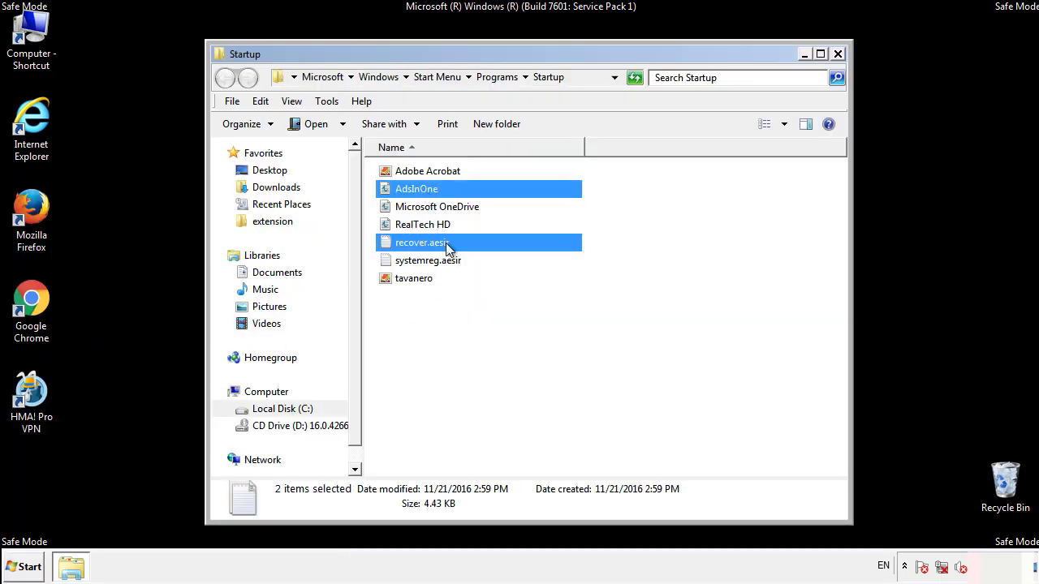
pyautogui.keyDown('ctrl'); pyautogui.click(430, 260); pyautogui.keyUp('ctrl')
pyautogui.keyDown('ctrl'); pyautogui.click(414, 279); pyautogui.keyUp('ctrl')
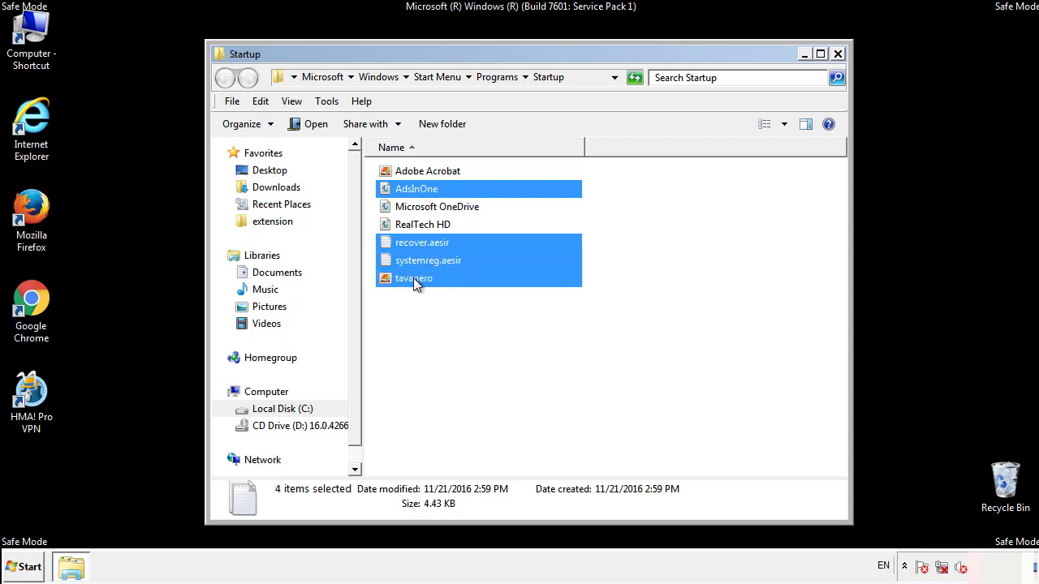
pyautogui.rightClick(411, 279)
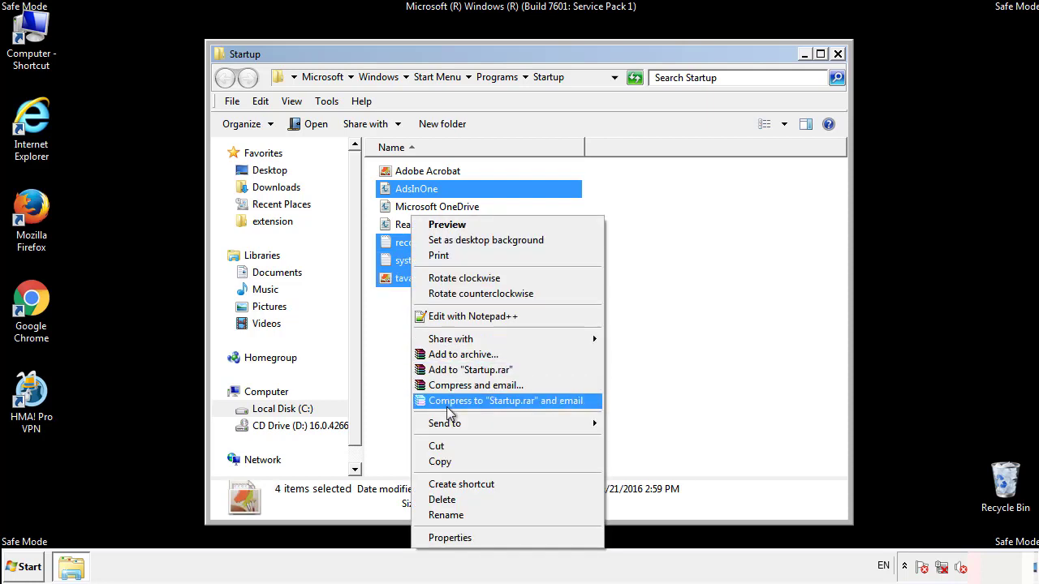
pyautogui.click(439, 499)
pyautogui.click(573, 298)
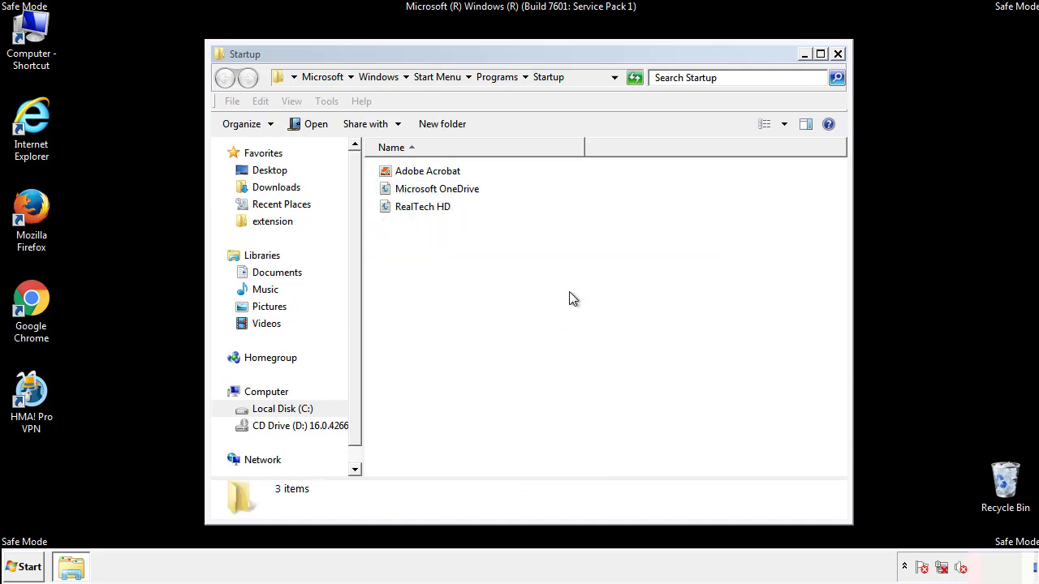
pyautogui.click(838, 55)
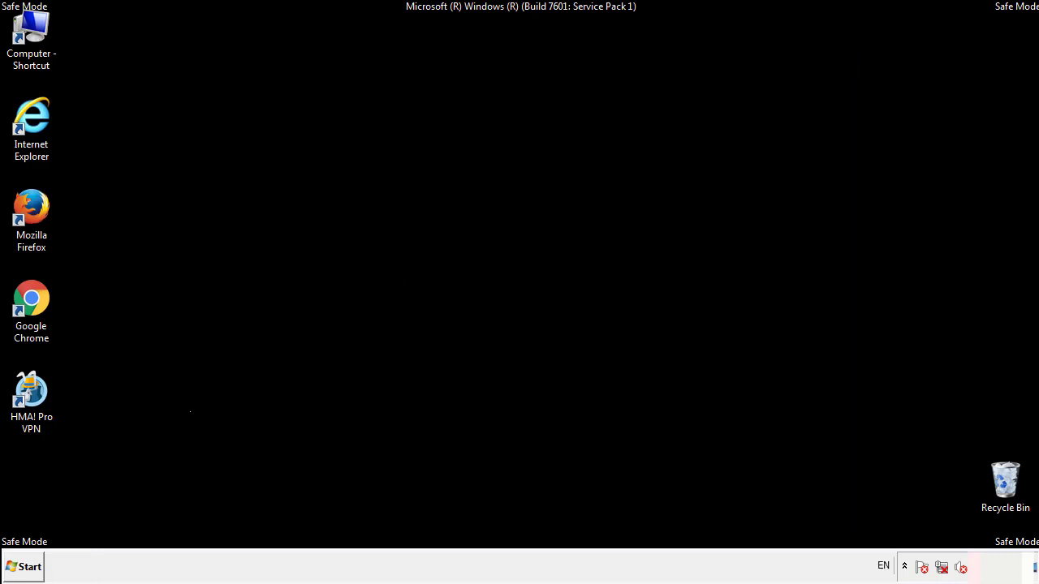
# Search for regedit from the Start menu and launch the Registry Editor.
pyautogui.click(25, 571)
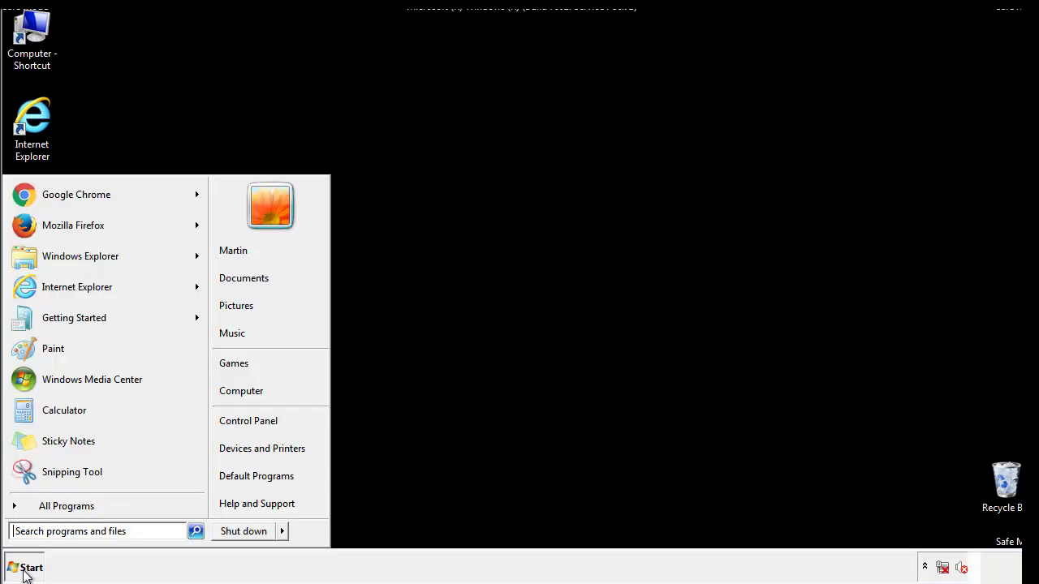
pyautogui.click(74, 533)
pyautogui.write('regedit')
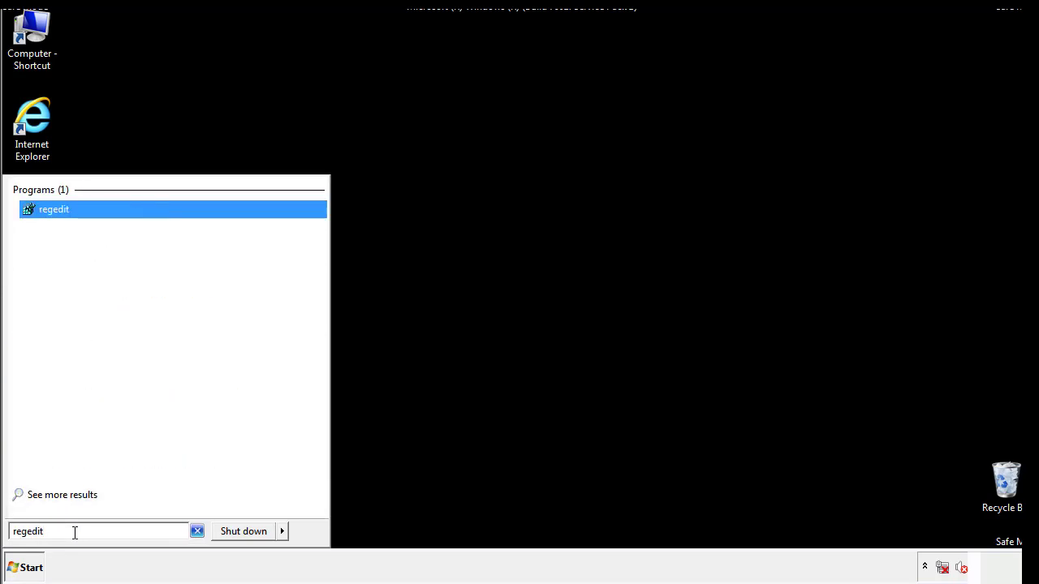
pyautogui.press('Return')
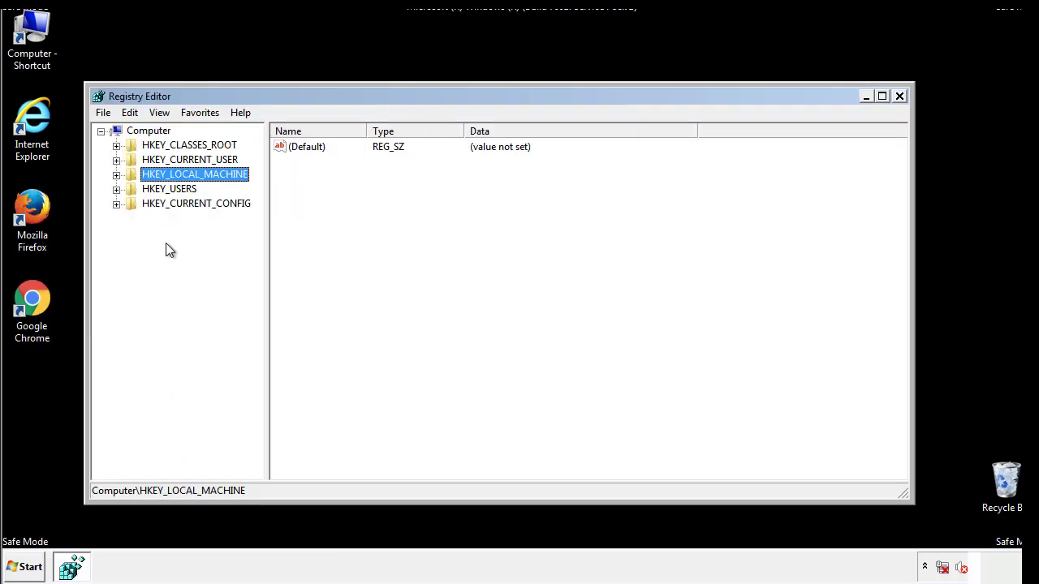
# Open the Run key under HKEY_LOCAL_MACHINE\SOFTWARE\Microsoft\Windows\CurrentVersion in the registry tree.
pyautogui.click(116, 175)
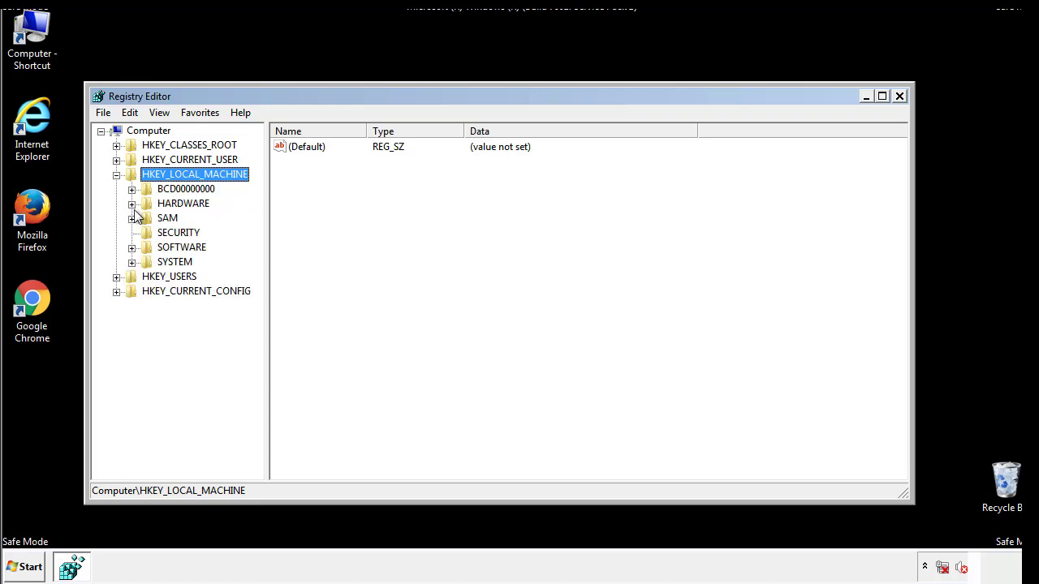
pyautogui.click(131, 248)
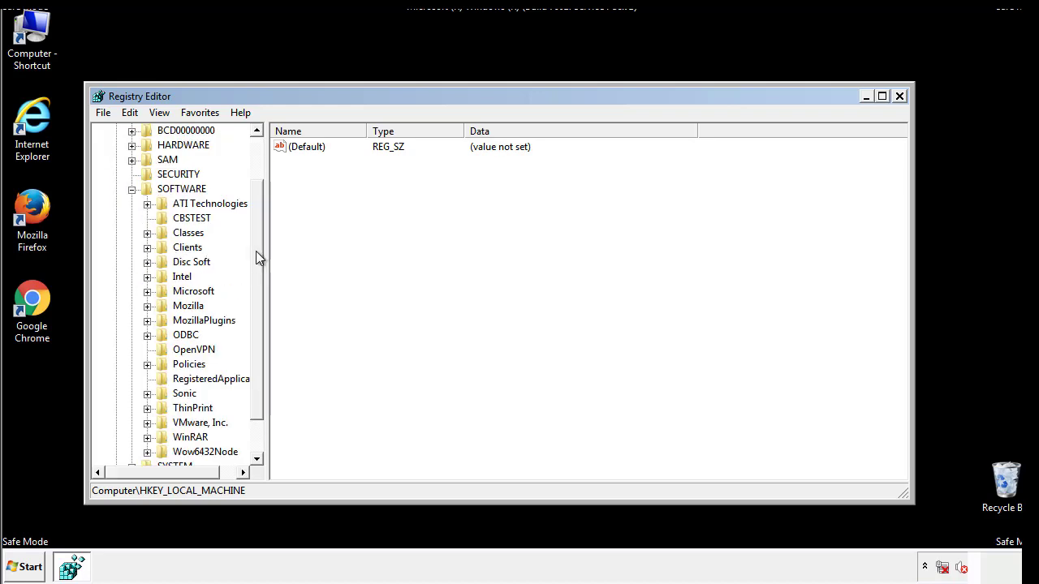
pyautogui.scroll(-1, 256, 243)
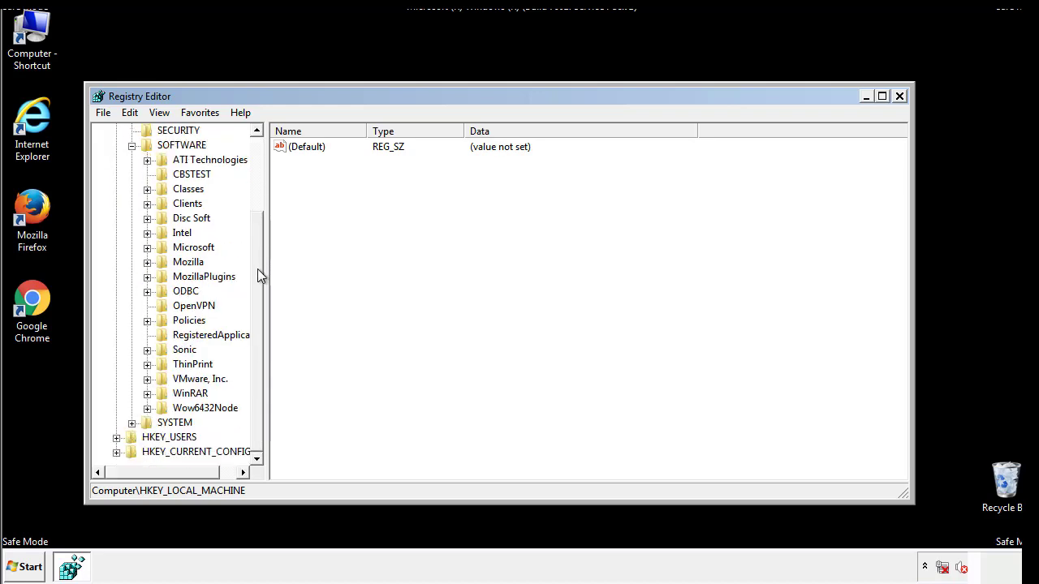
pyautogui.click(147, 249)
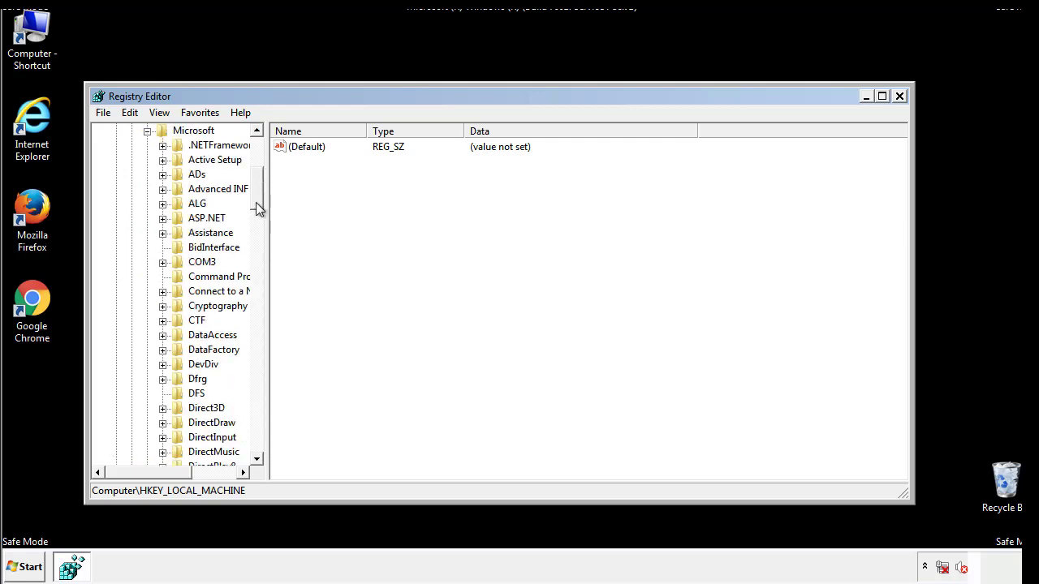
pyautogui.moveTo(255, 204); pyautogui.dragTo(256, 416)
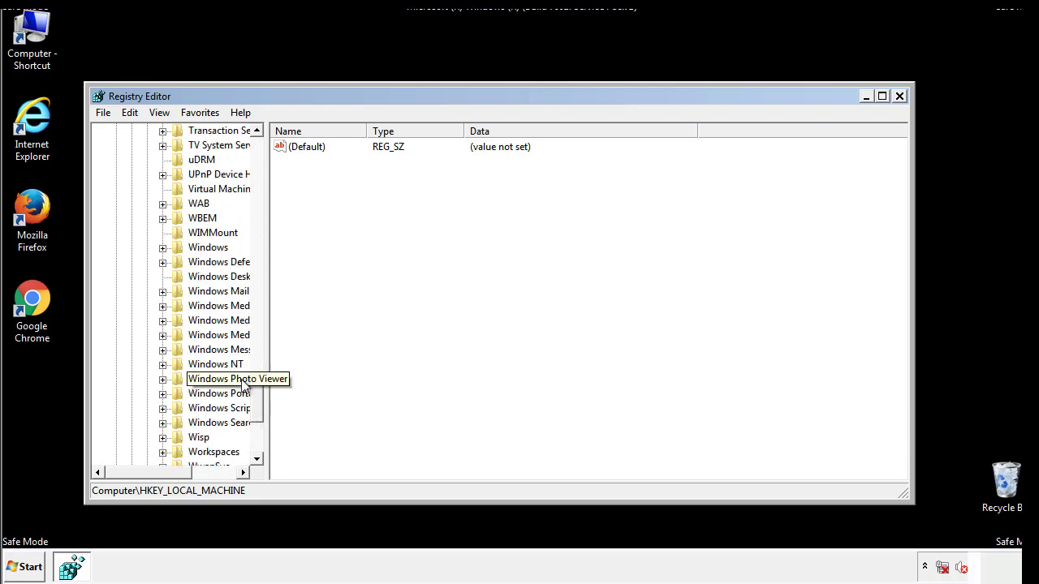
pyautogui.click(163, 248)
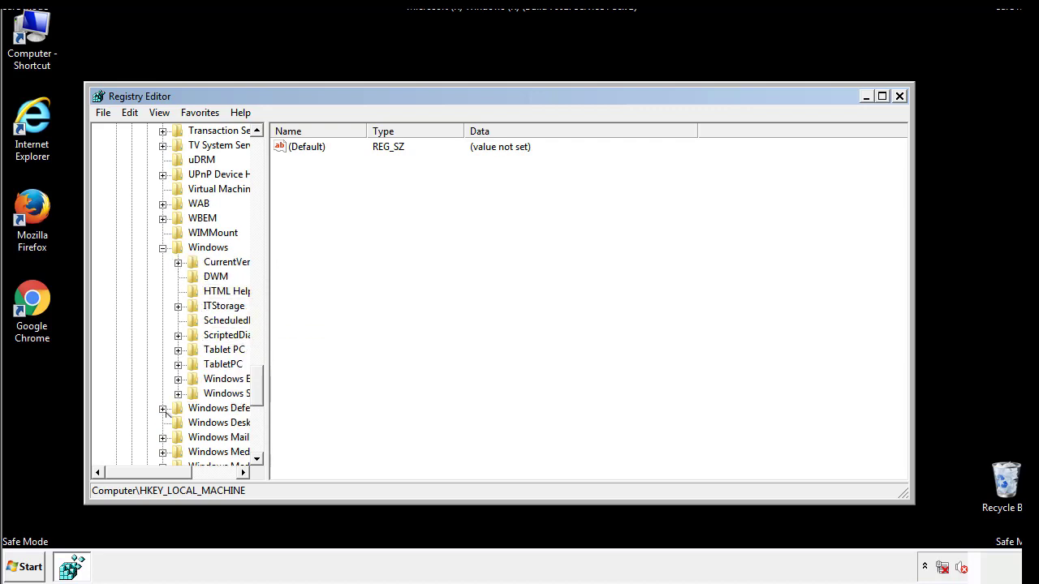
pyautogui.moveTo(142, 473); pyautogui.dragTo(167, 477)
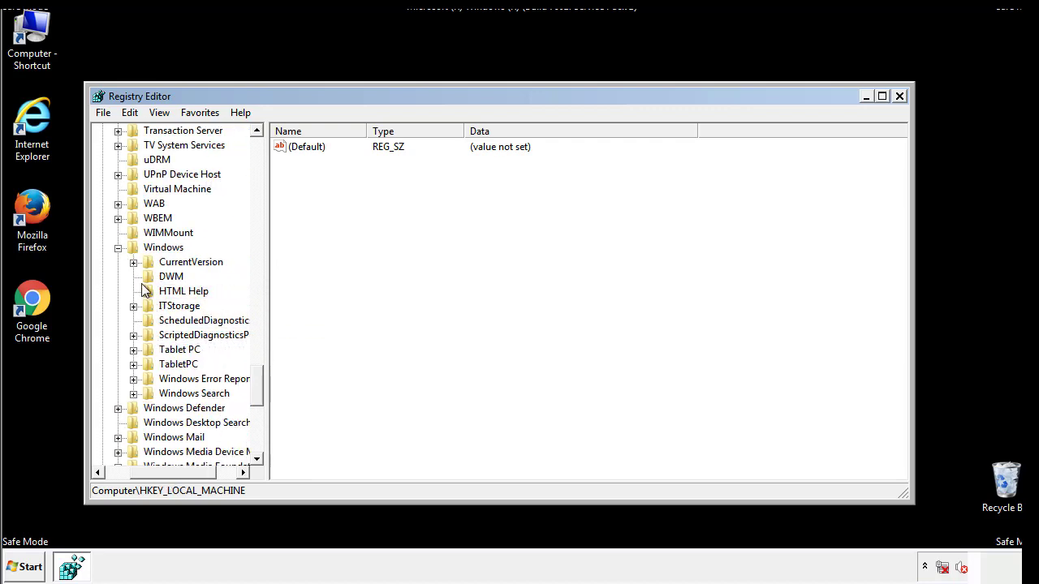
pyautogui.click(134, 263)
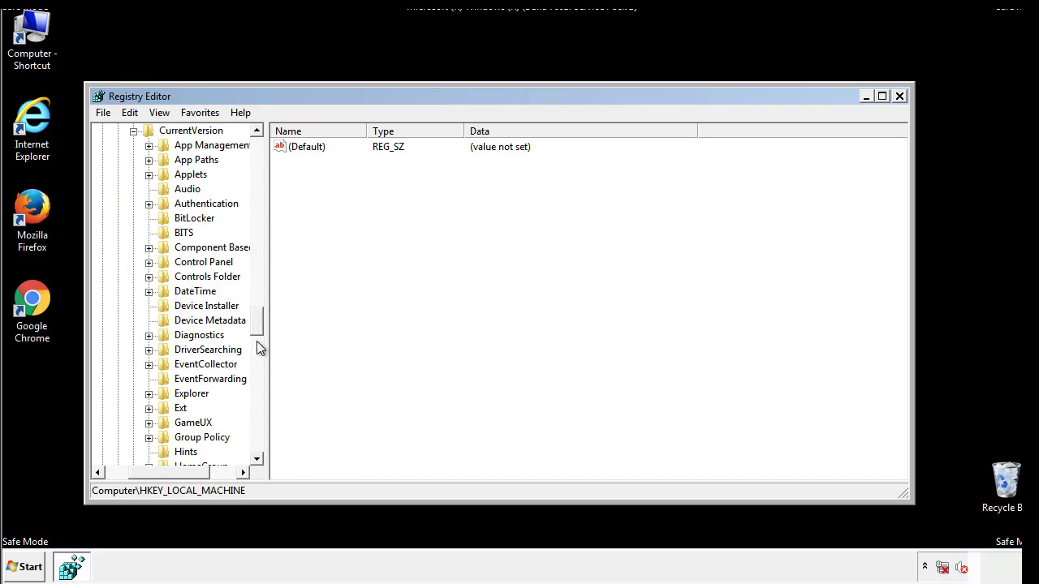
pyautogui.moveTo(260, 327); pyautogui.dragTo(256, 372)
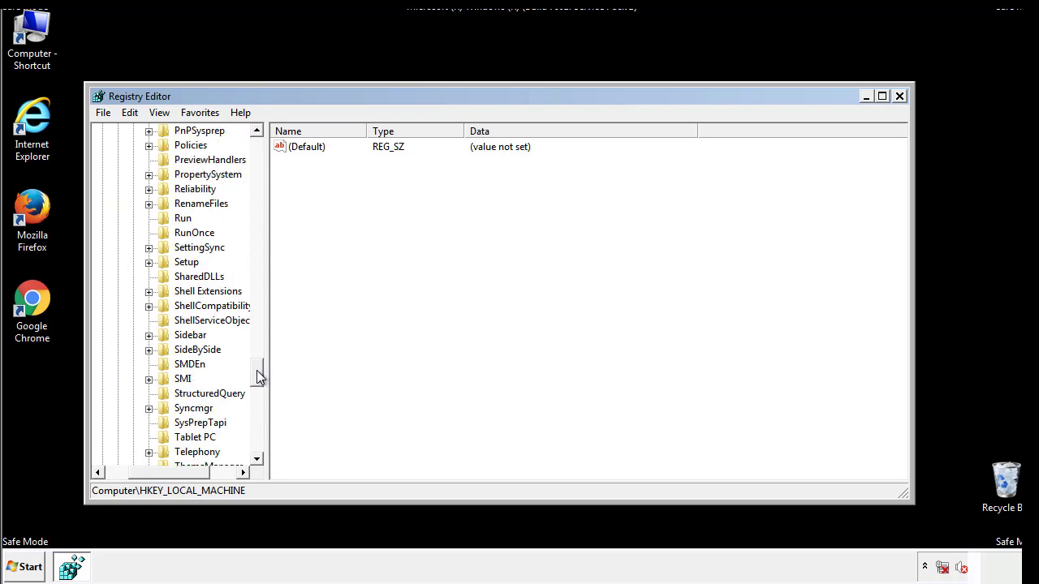
pyautogui.click(182, 219)
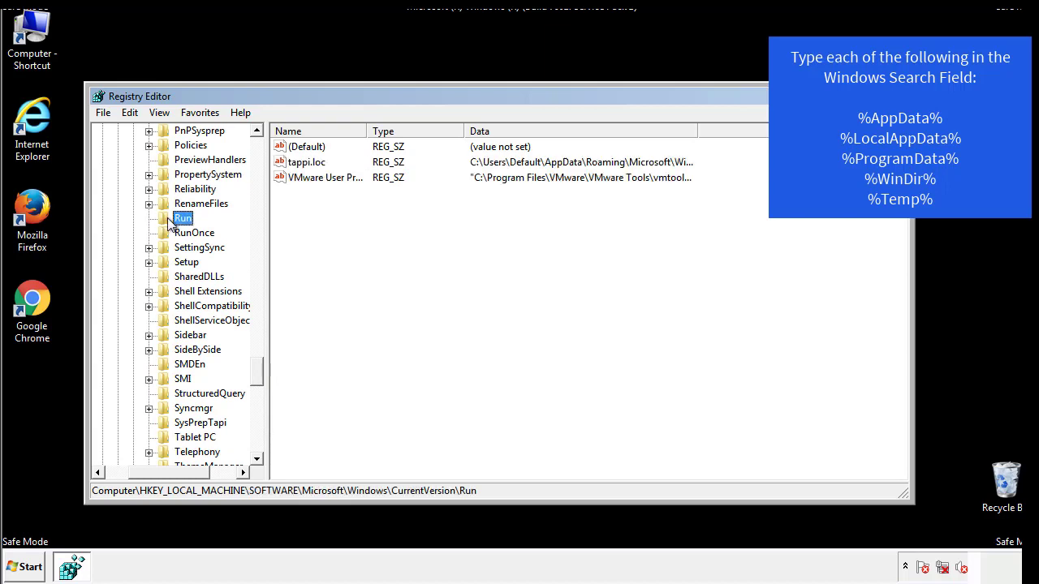
# Delete the tappi.loc value from the HKEY_LOCAL_MACHINE Run key and confirm the deletion.
pyautogui.click(308, 169)
pyautogui.rightClick(302, 165)
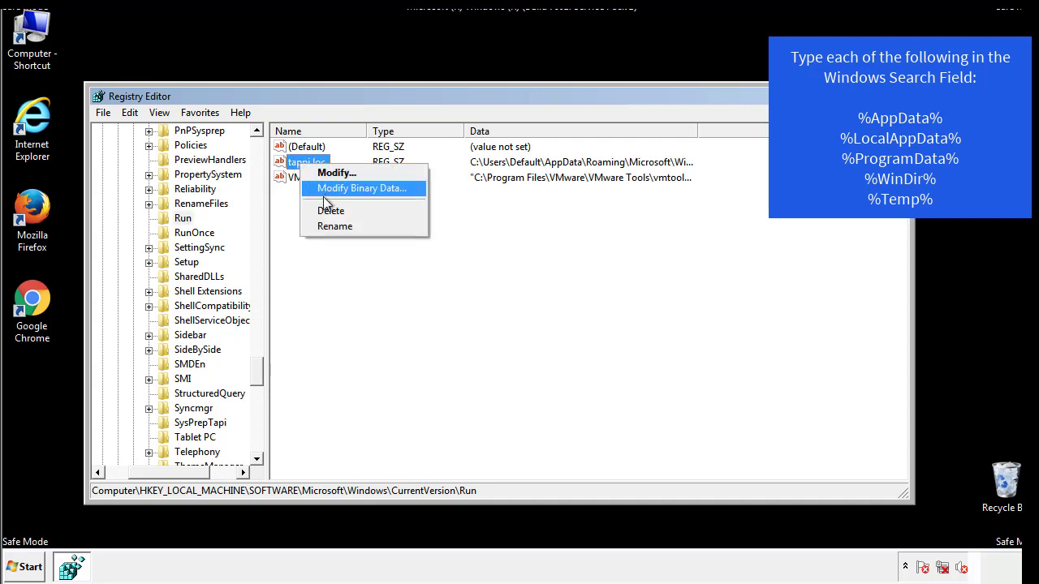
pyautogui.click(326, 209)
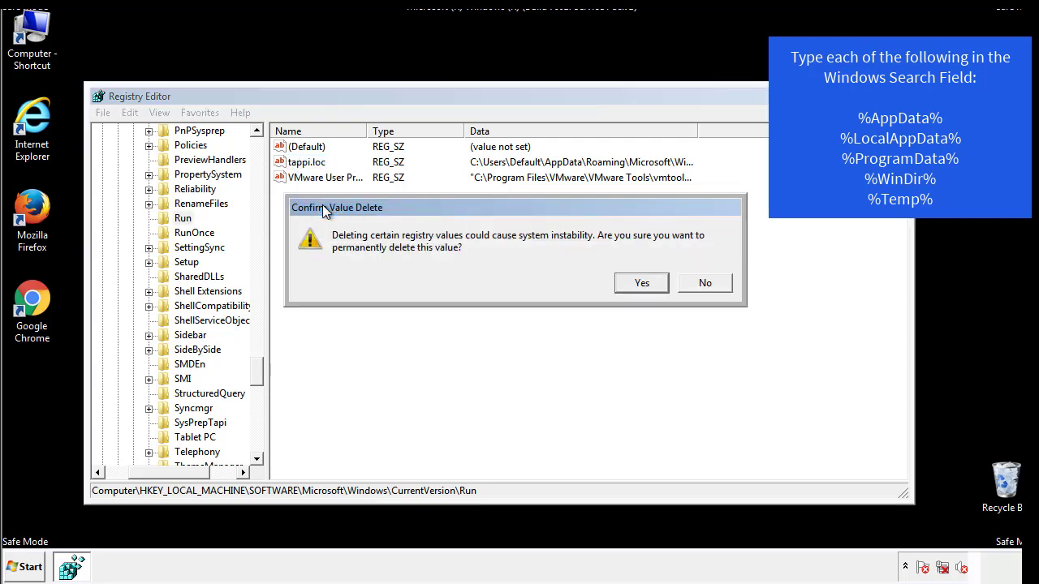
pyautogui.click(632, 284)
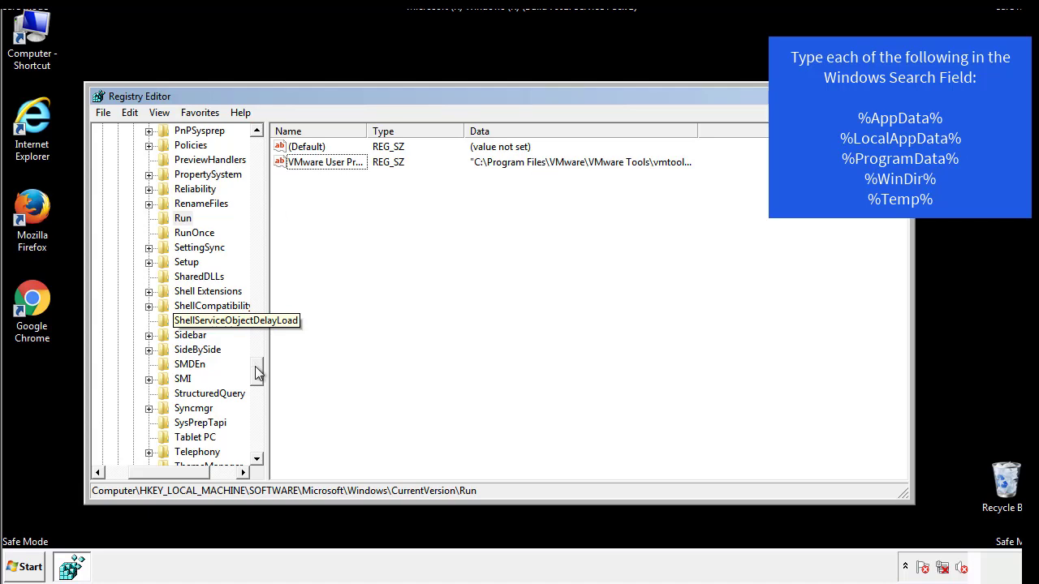
# Collapse the HKEY_LOCAL_MACHINE branch and expand HKEY_CURRENT_USER in the registry tree.
pyautogui.moveTo(255, 366); pyautogui.dragTo(254, 444)
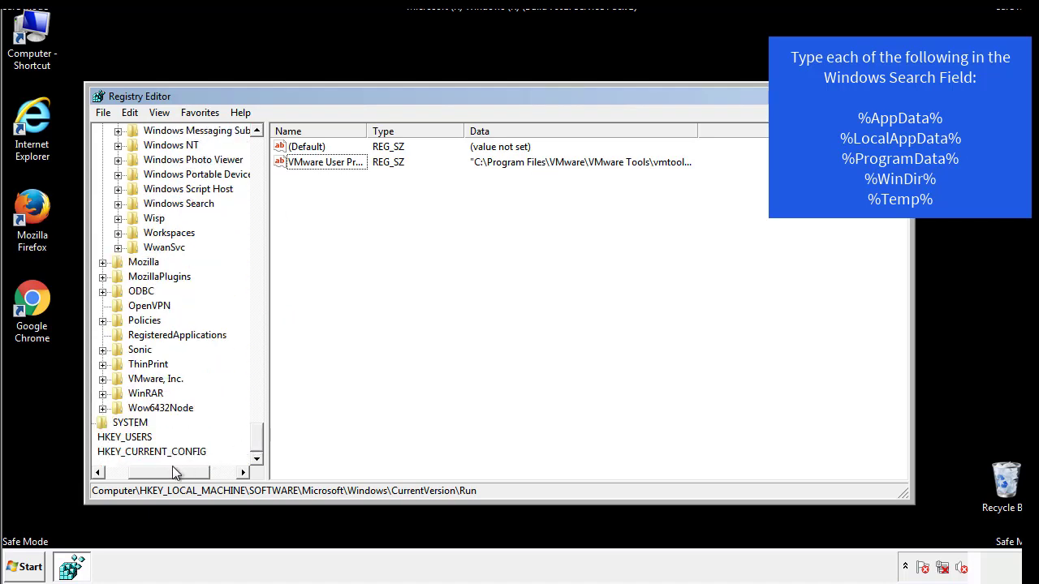
pyautogui.moveTo(172, 471); pyautogui.dragTo(140, 477)
pyautogui.moveTo(255, 438); pyautogui.dragTo(264, 154)
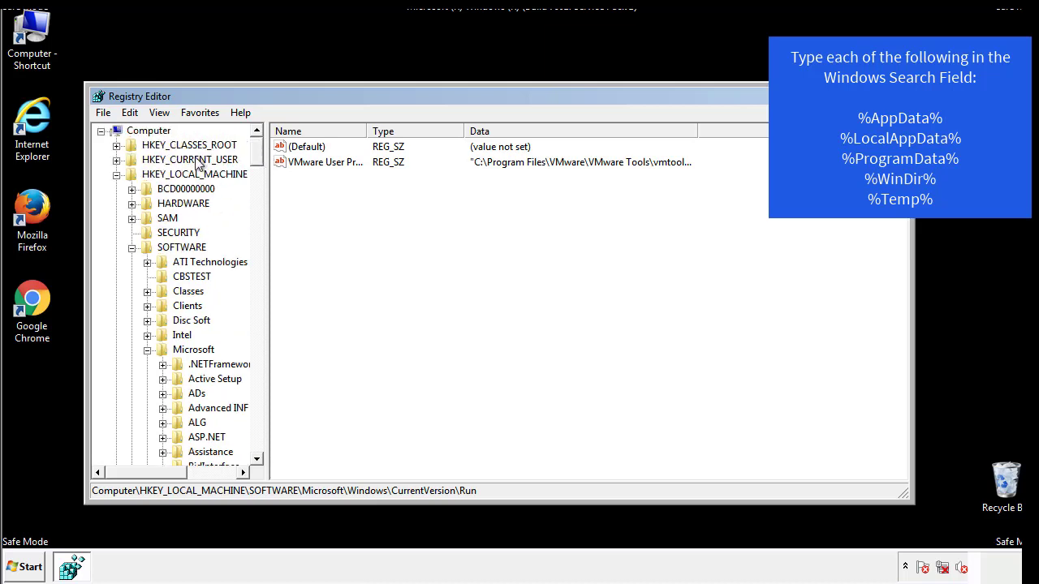
pyautogui.click(116, 174)
pyautogui.click(116, 160)
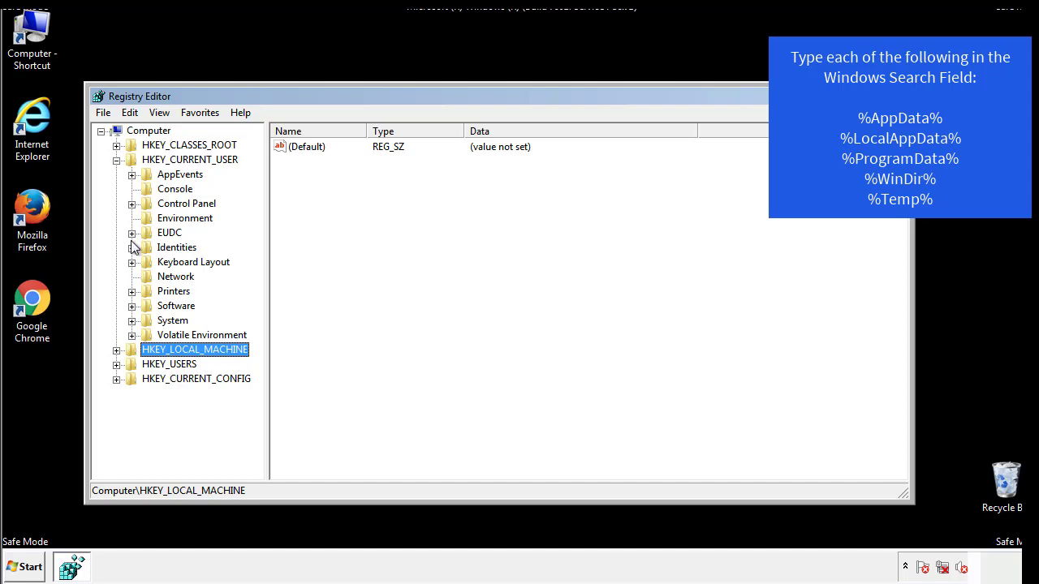
# Open the Run key under HKEY_CURRENT_USER\Software\Microsoft\Windows\CurrentVersion and check its values for suspicious entries.
pyautogui.click(132, 307)
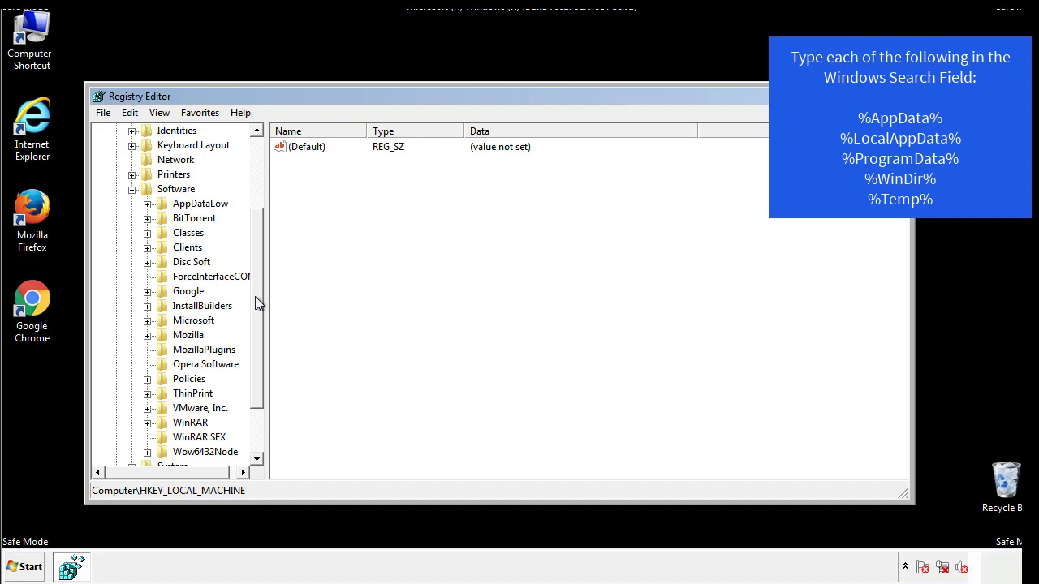
pyautogui.moveTo(256, 297); pyautogui.dragTo(256, 313)
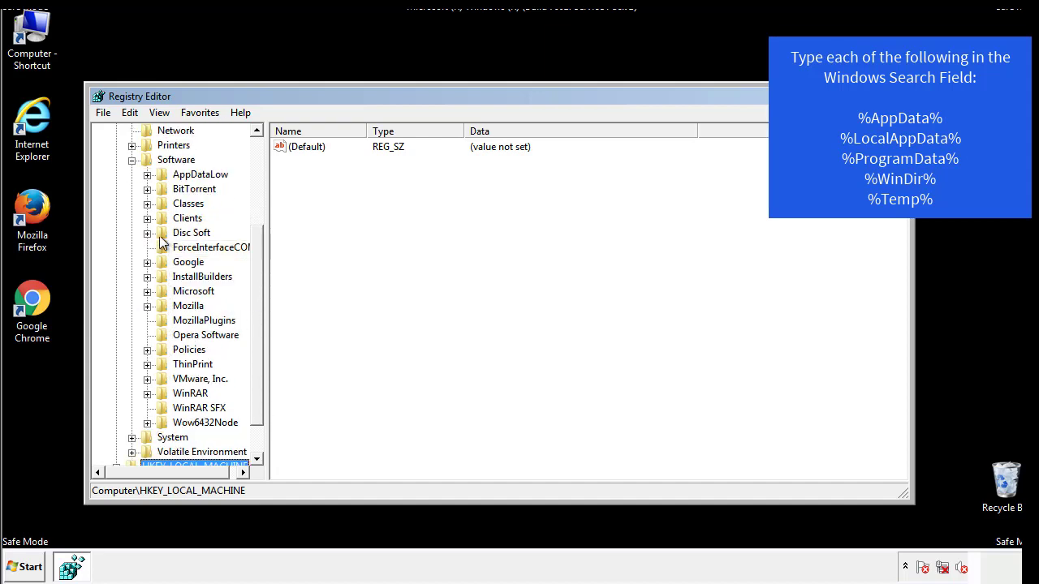
pyautogui.click(147, 292)
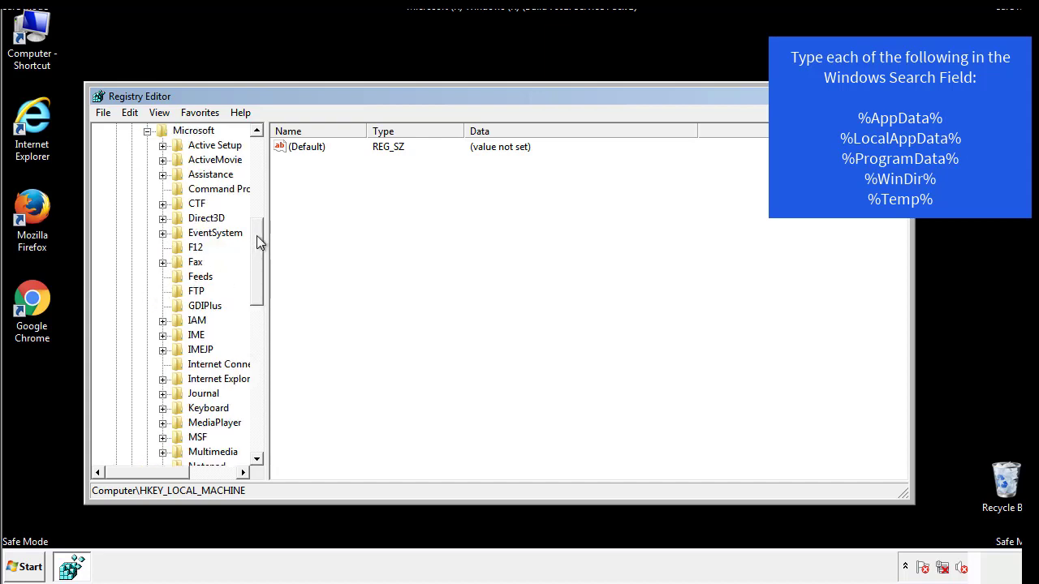
pyautogui.moveTo(257, 235); pyautogui.dragTo(255, 338)
pyautogui.click(163, 277)
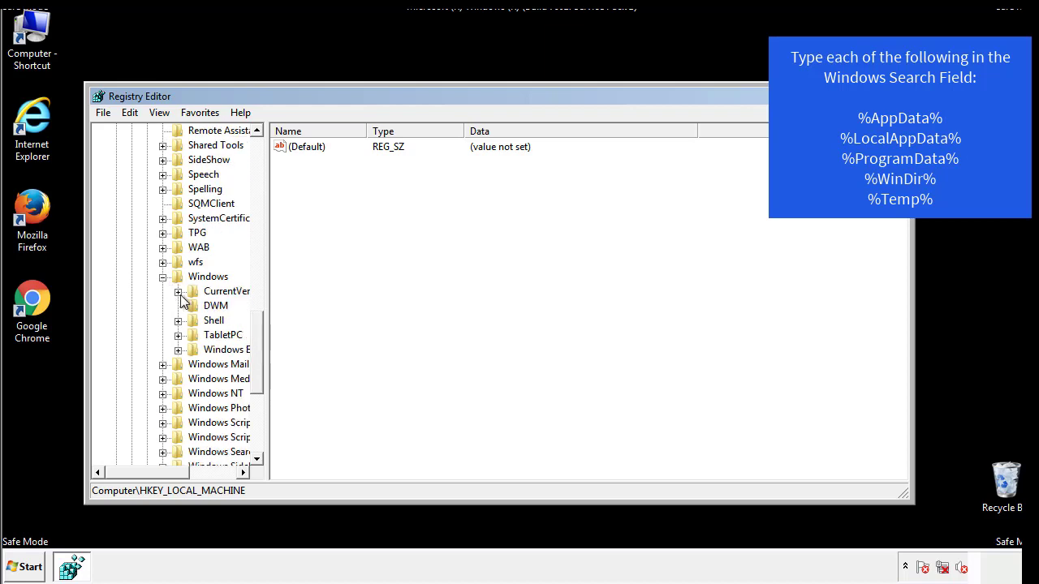
pyautogui.click(178, 292)
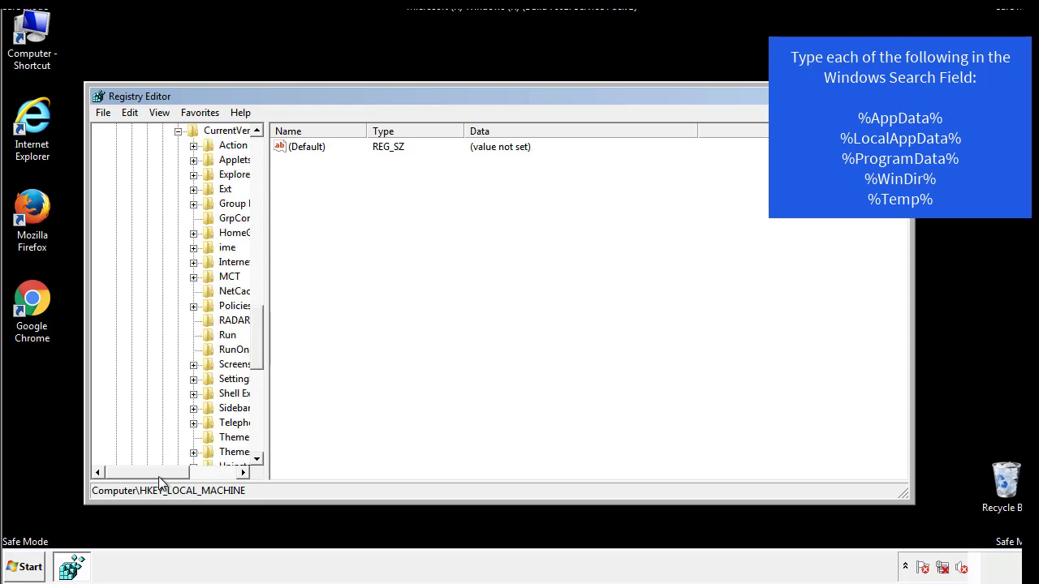
pyautogui.moveTo(159, 474); pyautogui.dragTo(184, 474)
pyautogui.click(178, 334)
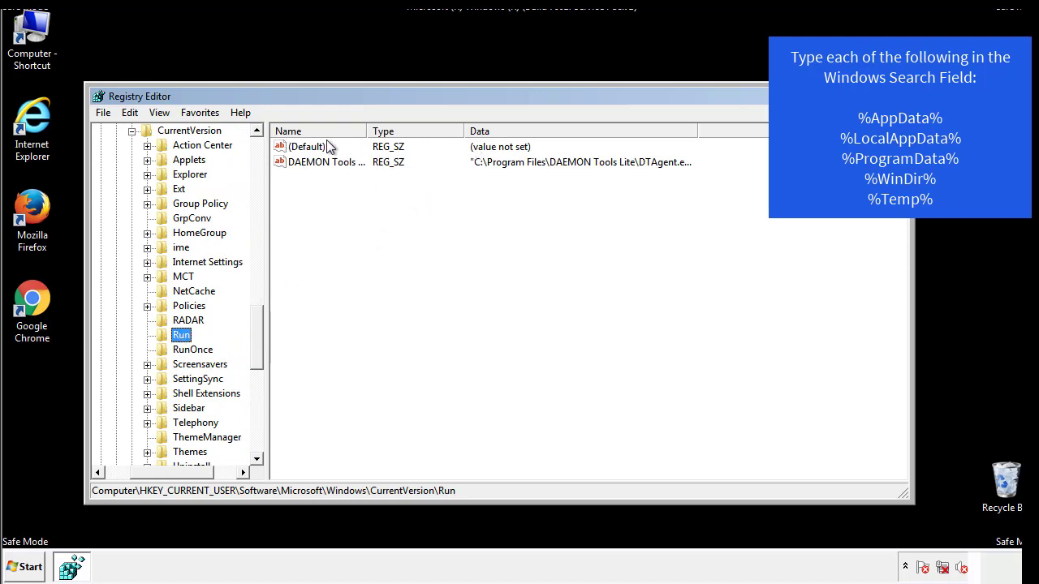
pyautogui.click(473, 186)
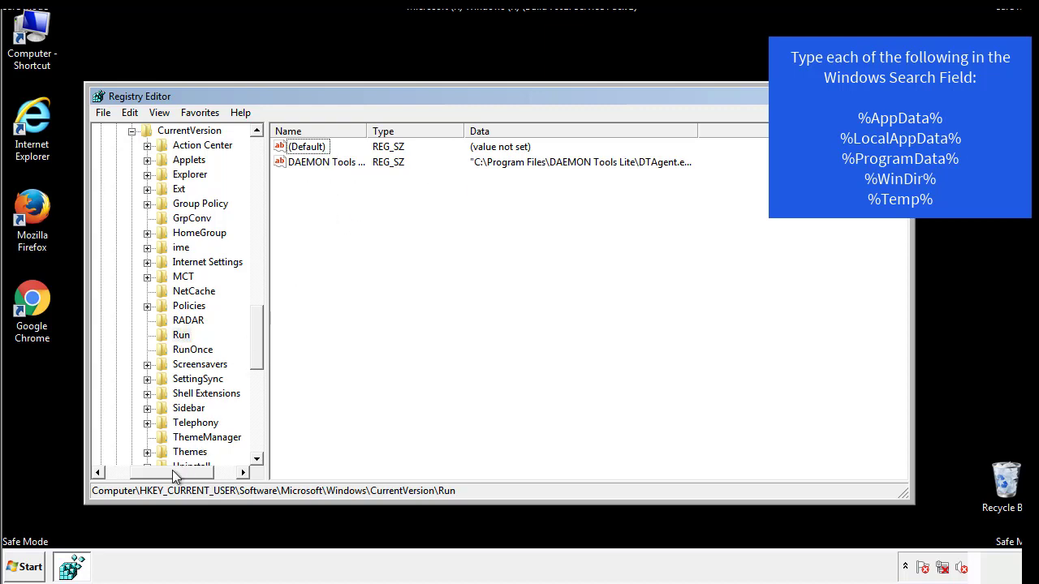
# Collapse the Windows key under HKEY_CURRENT_USER\Software\Microsoft and search the registry for %temp%.
pyautogui.moveTo(173, 470); pyautogui.dragTo(151, 472)
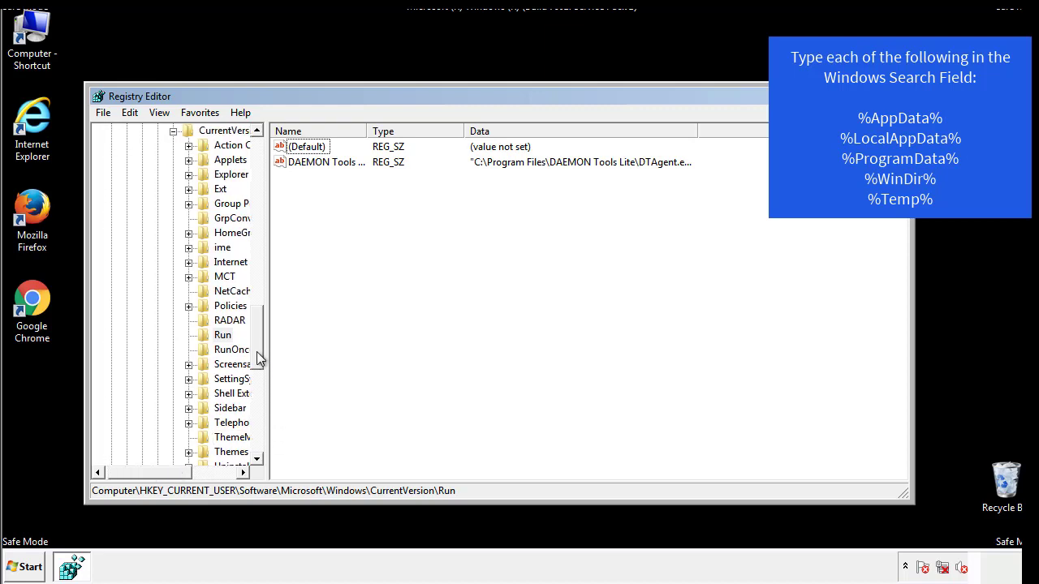
pyautogui.moveTo(258, 360); pyautogui.dragTo(260, 295)
pyautogui.click(160, 379)
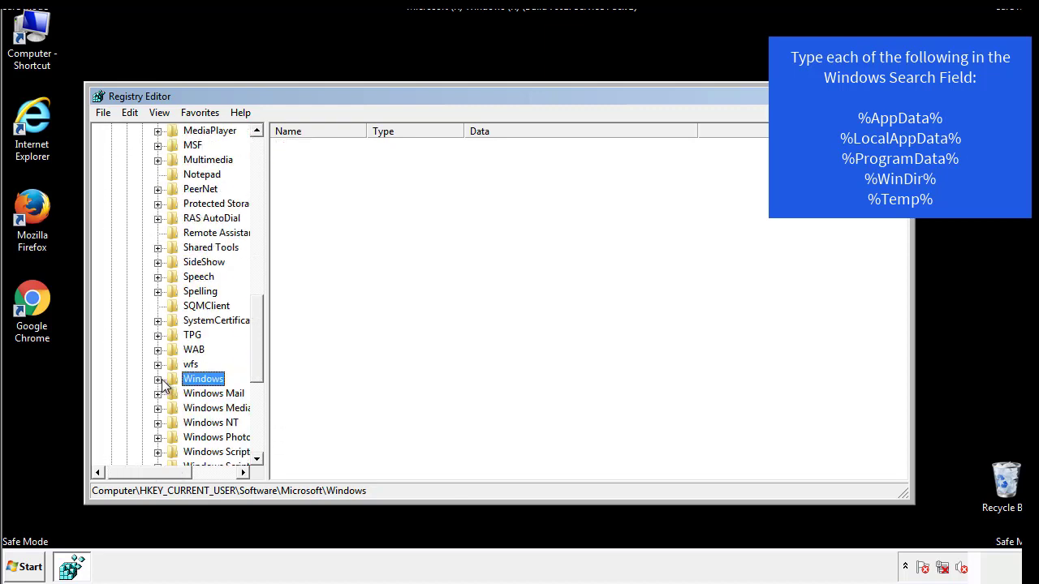
pyautogui.moveTo(260, 362); pyautogui.dragTo(261, 181)
pyautogui.click(139, 114)
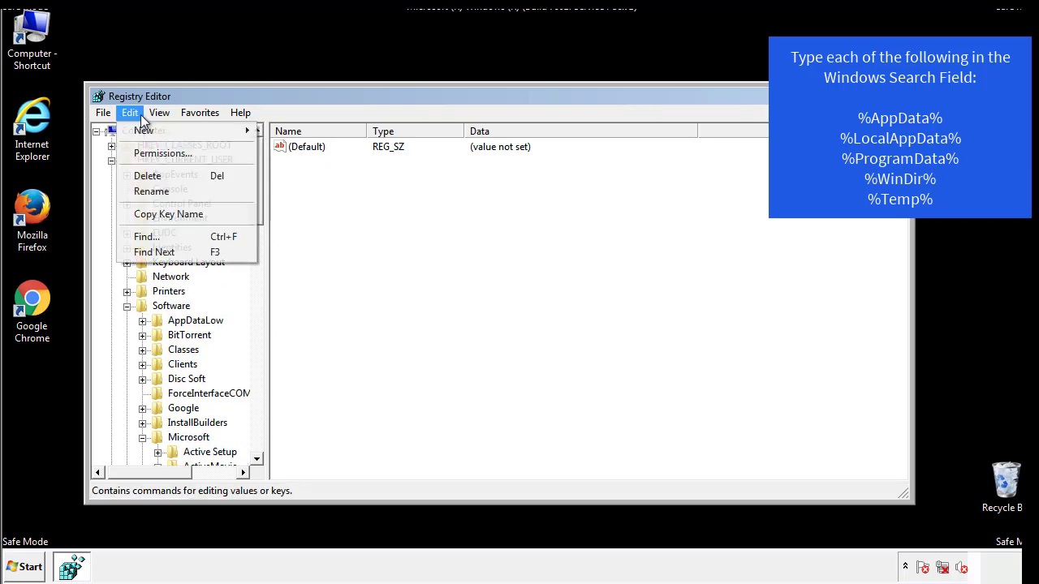
pyautogui.click(146, 236)
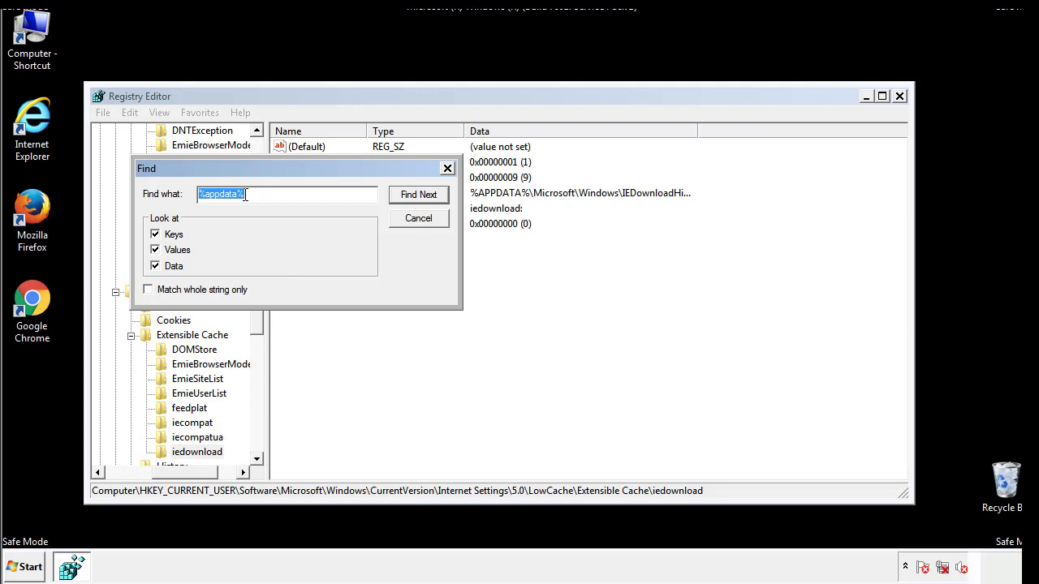
pyautogui.write('%temp%')
pyautogui.press('Return')
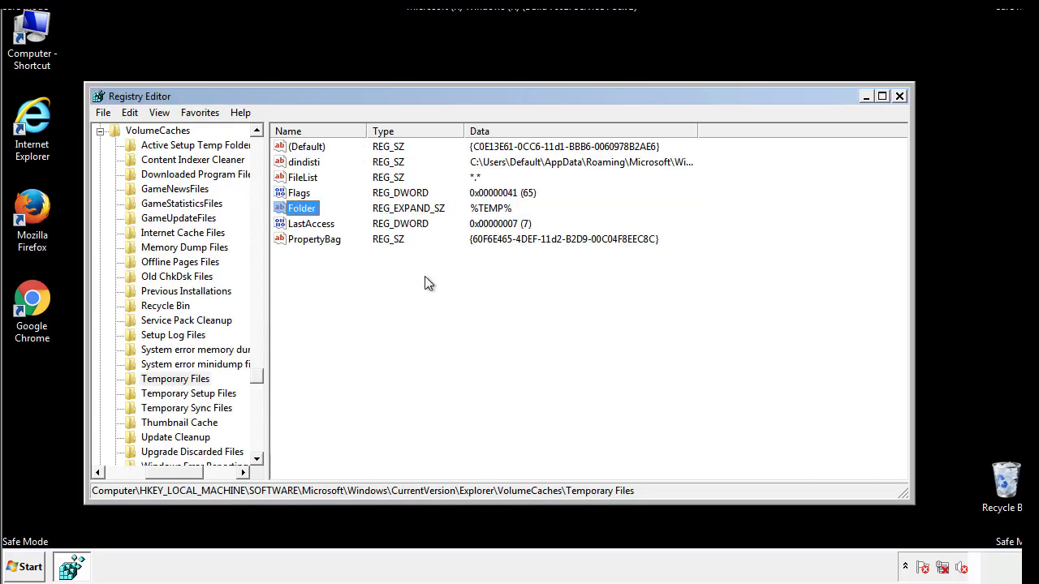
# Delete all values in the Temporary Files key under VolumeCaches, confirm the deletion, and close the Registry Editor.
pyautogui.moveTo(333, 260); pyautogui.dragTo(292, 148)
pyautogui.rightClick(293, 146)
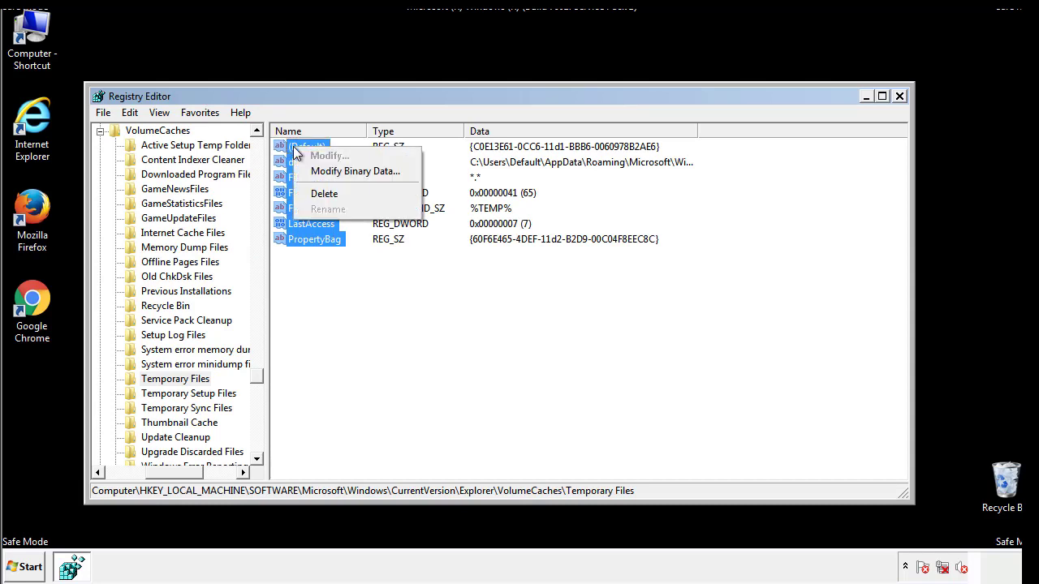
pyautogui.click(322, 194)
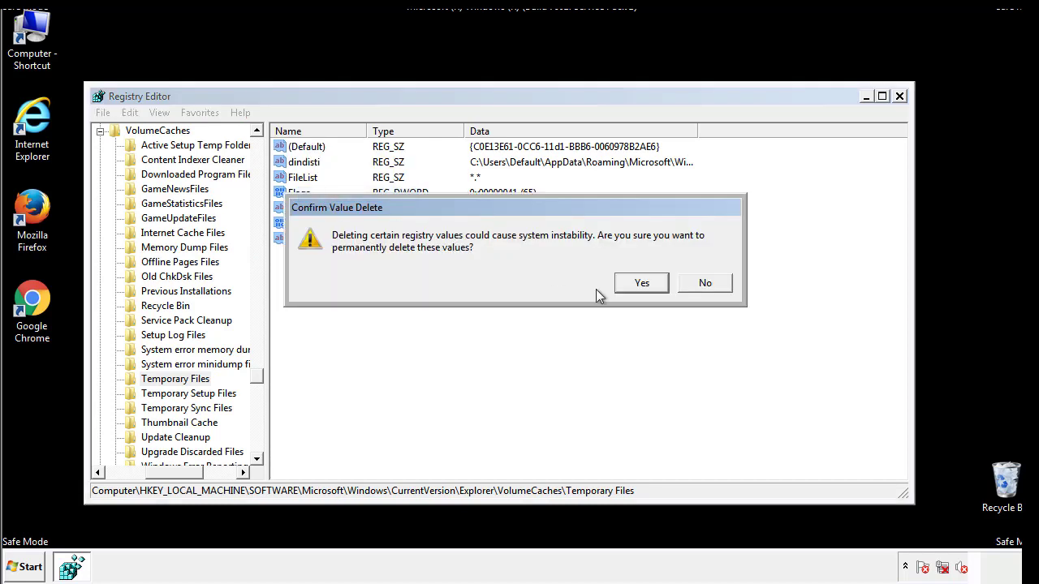
pyautogui.click(661, 283)
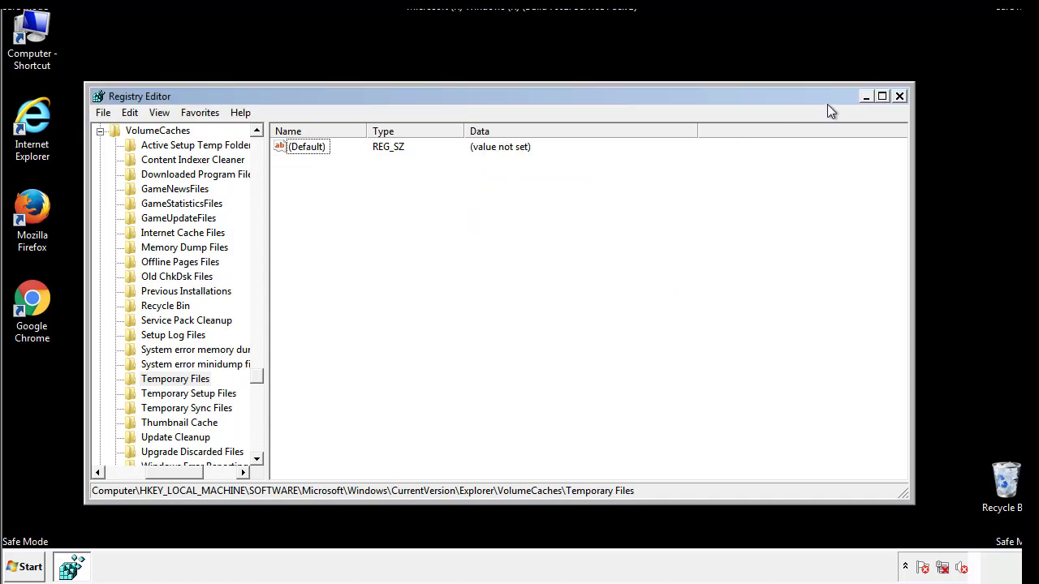
pyautogui.click(900, 96)
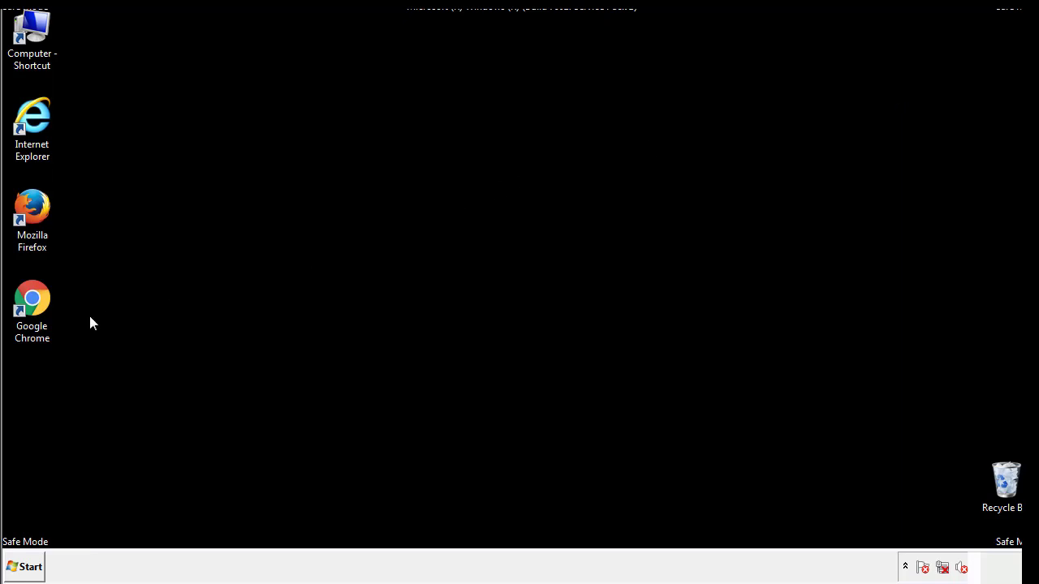
# Open the System Configuration utility by running msconfig.
pyautogui.click(18, 572)
pyautogui.click(56, 531)
pyautogui.write('ms')
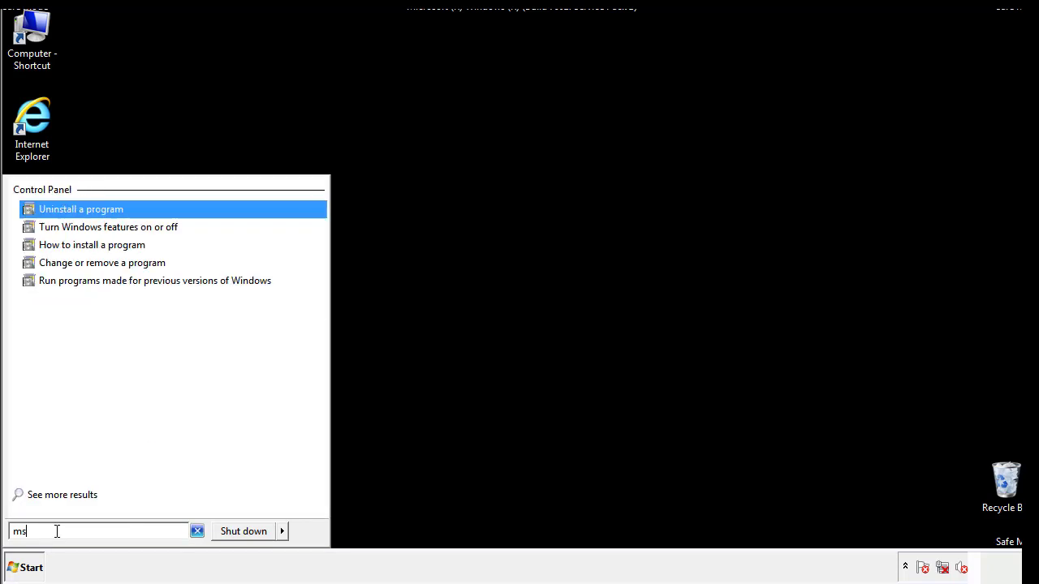
pyautogui.write('conf')
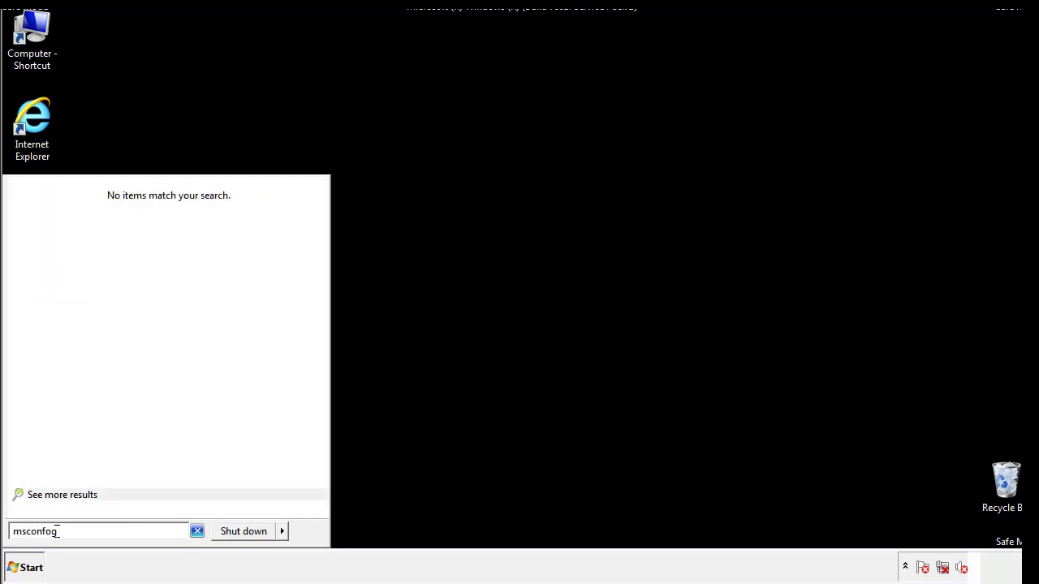
pyautogui.write('ig')
pyautogui.press('Return')
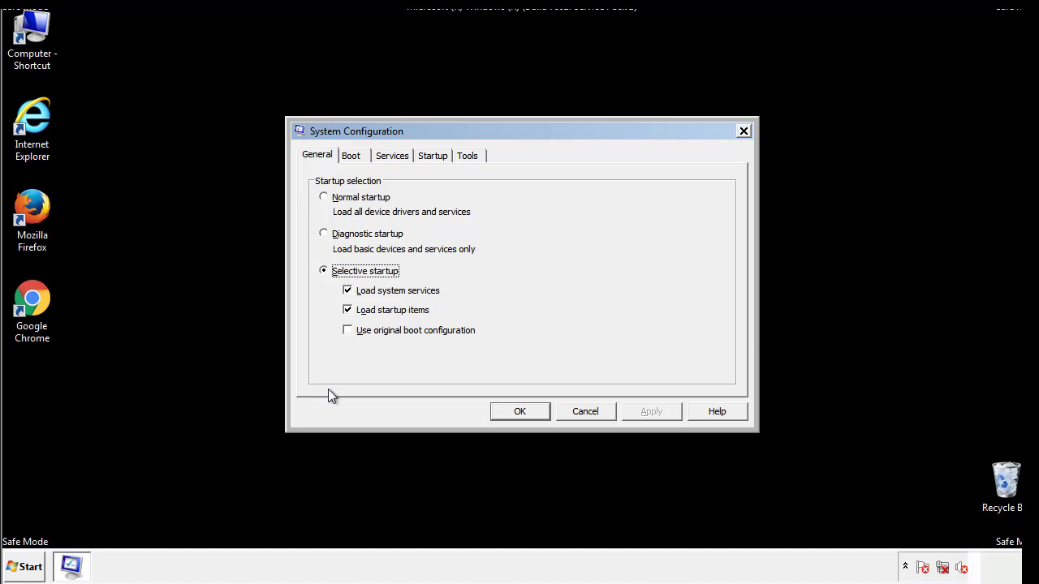
# Turn off Safe boot in the Windows 7 boot options, apply the change, and restart the computer.
pyautogui.click(354, 155)
pyautogui.click(327, 312)
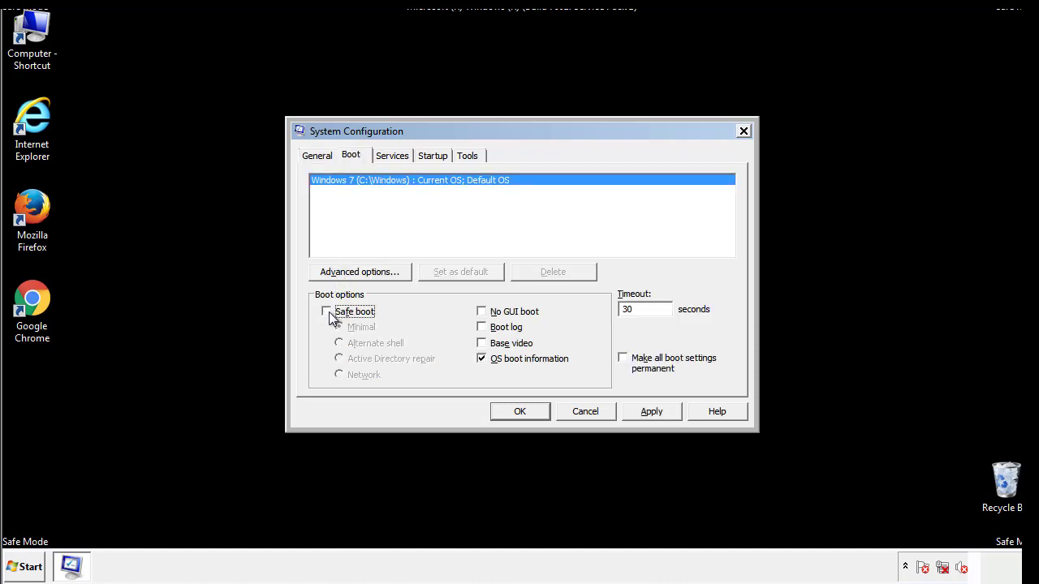
pyautogui.click(654, 412)
pyautogui.click(539, 413)
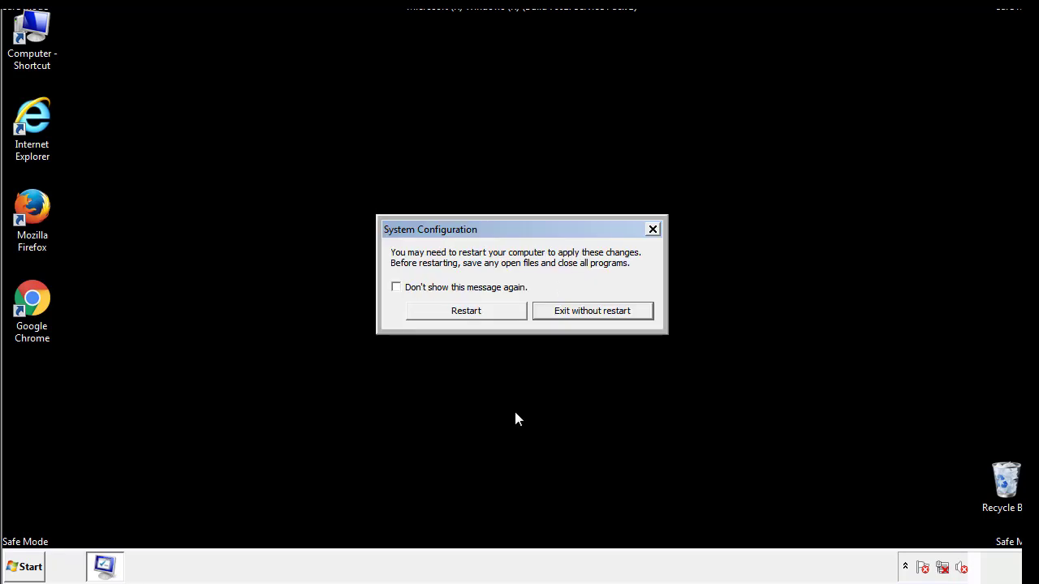
pyautogui.click(481, 317)
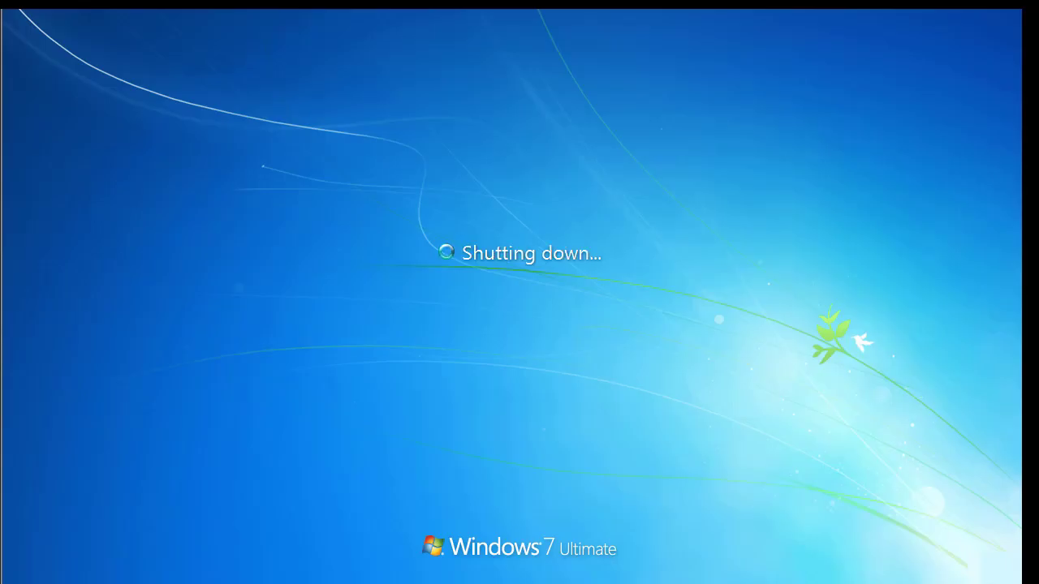